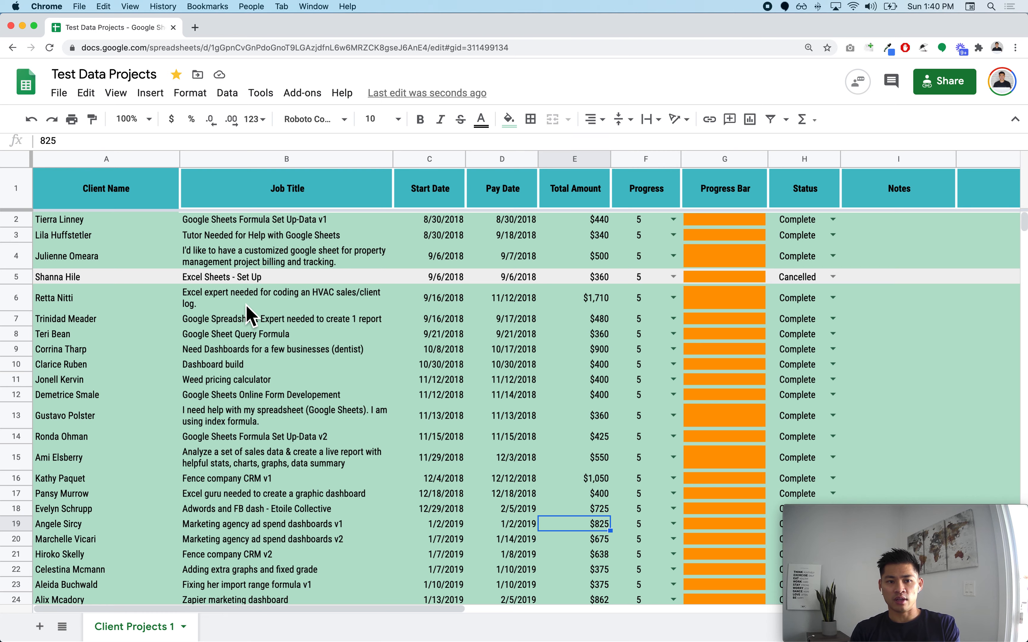
- Look over the client project data, including the Client Name and Progress columns and the rows further down
{"action": "left_click", "coordinate": [124, 401]}
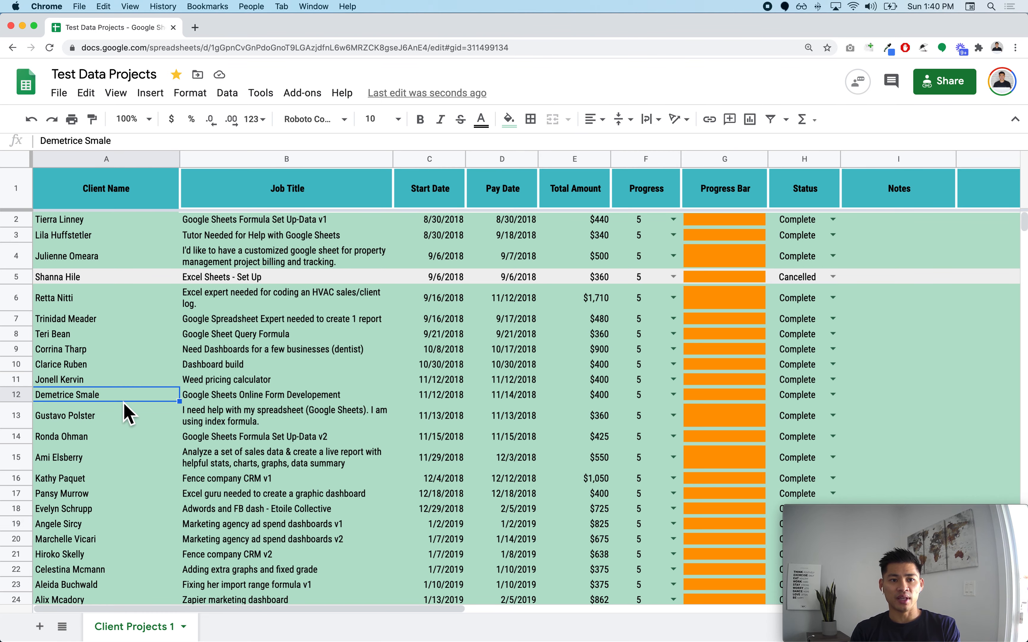
{"action": "left_click", "coordinate": [119, 237]}
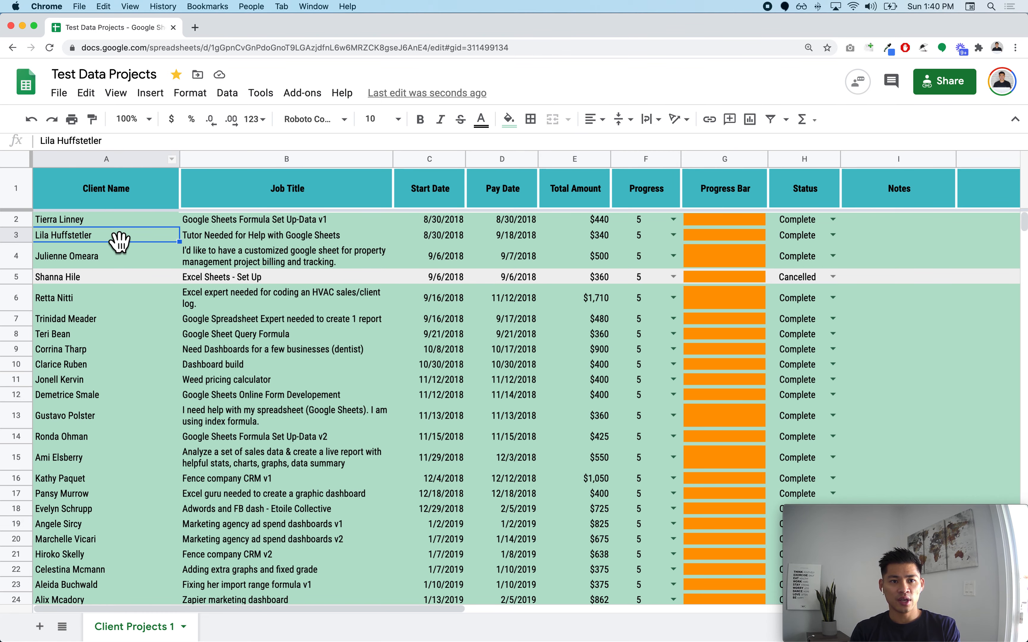
{"action": "left_click", "coordinate": [111, 224]}
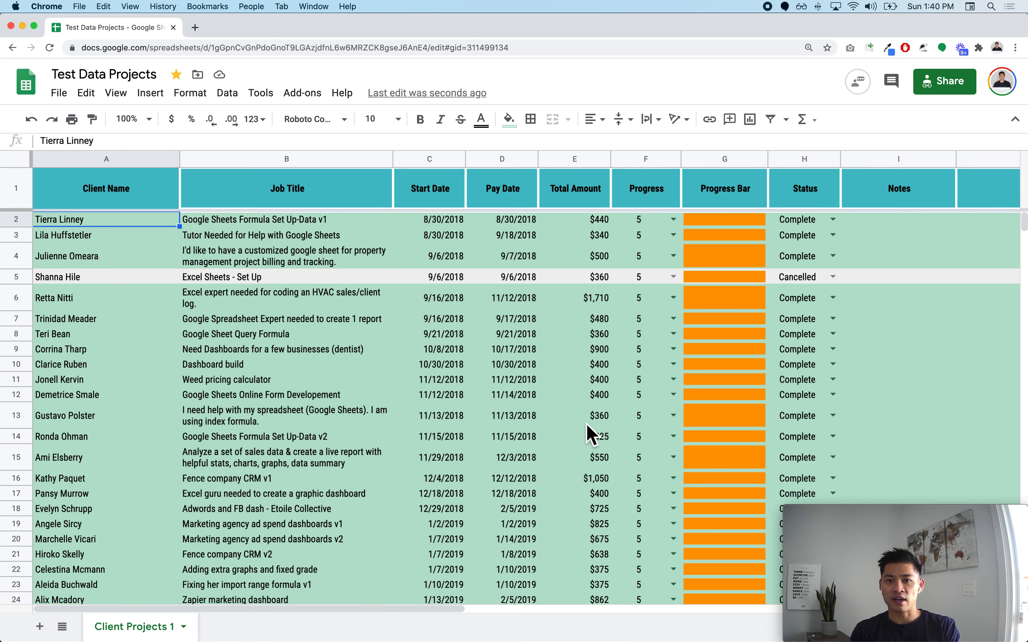
{"action": "left_click", "coordinate": [654, 196]}
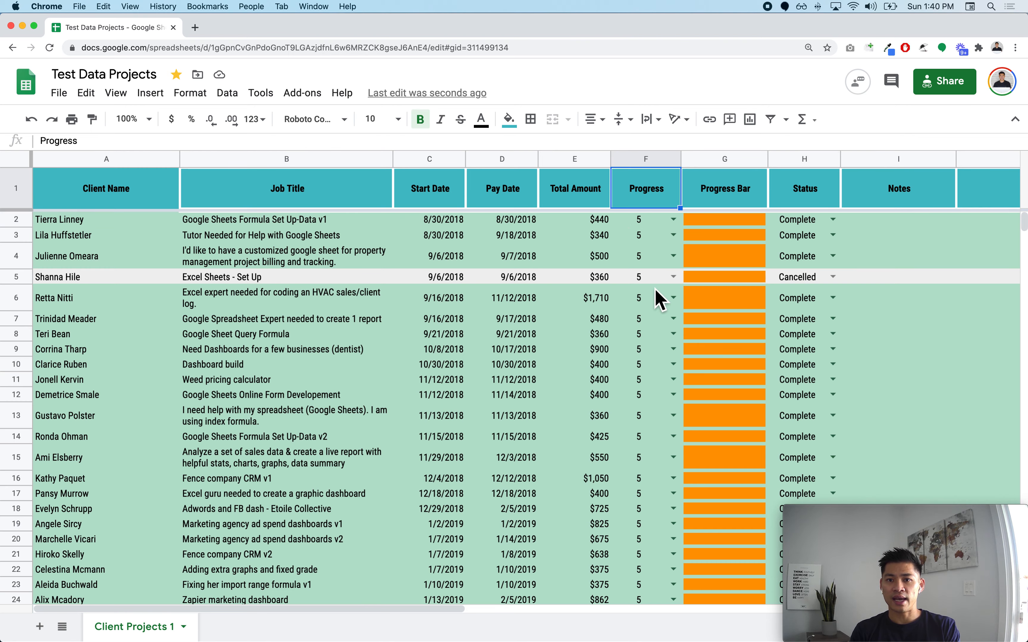
{"action": "scroll", "coordinate": [656, 414], "scroll_direction": "down", "scroll_amount": 6}
{"action": "scroll", "coordinate": [671, 395], "scroll_direction": "up", "scroll_amount": 6}
{"action": "scroll", "coordinate": [795, 249], "scroll_direction": "down", "scroll_amount": 4}
{"action": "scroll", "coordinate": [795, 251], "scroll_direction": "up", "scroll_amount": 5}
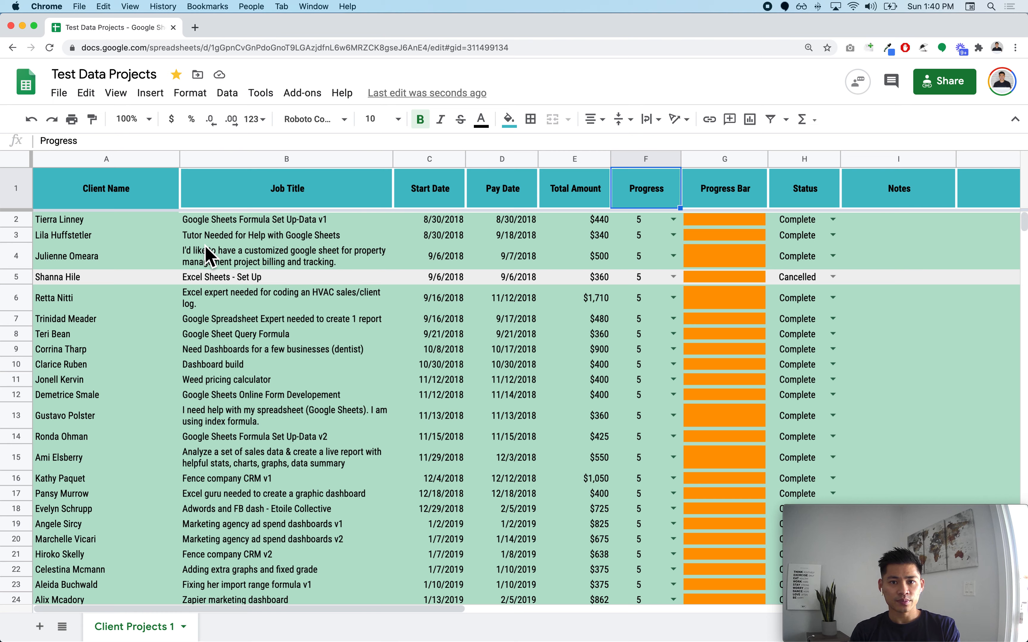
- Create a filter on the project table's header row, starting from the Client Name header
{"action": "left_click", "coordinate": [99, 203]}
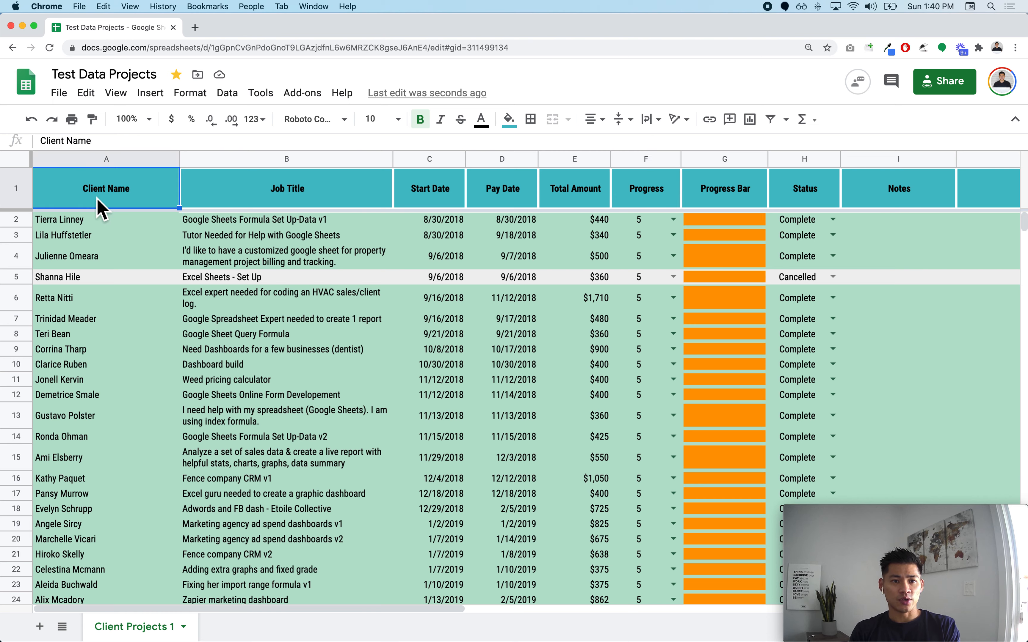
{"action": "left_click", "coordinate": [16, 188]}
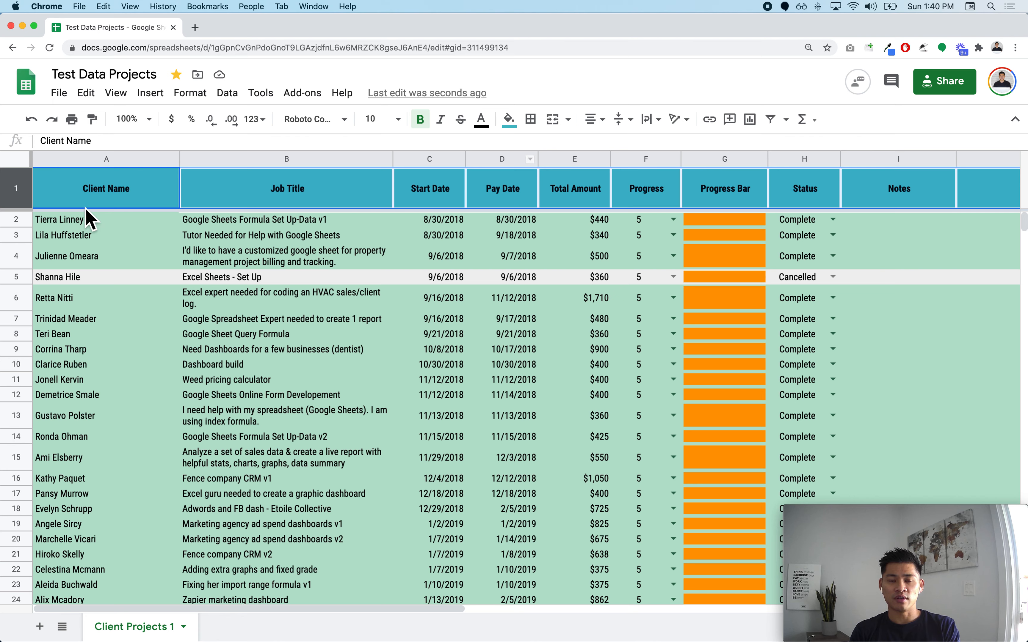
{"action": "left_click", "coordinate": [111, 278]}
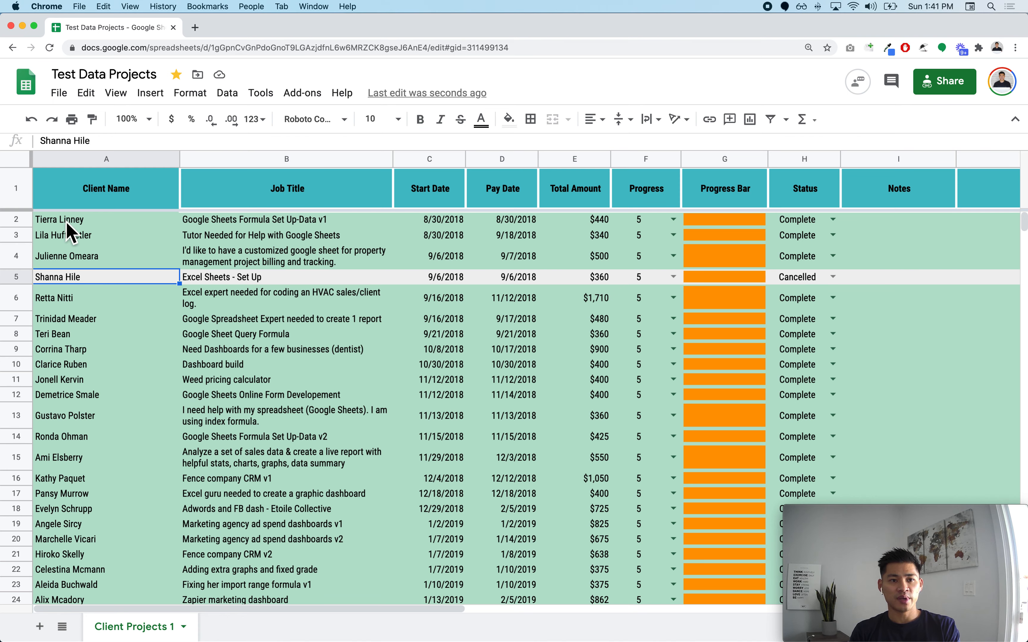
{"action": "left_click", "coordinate": [49, 198]}
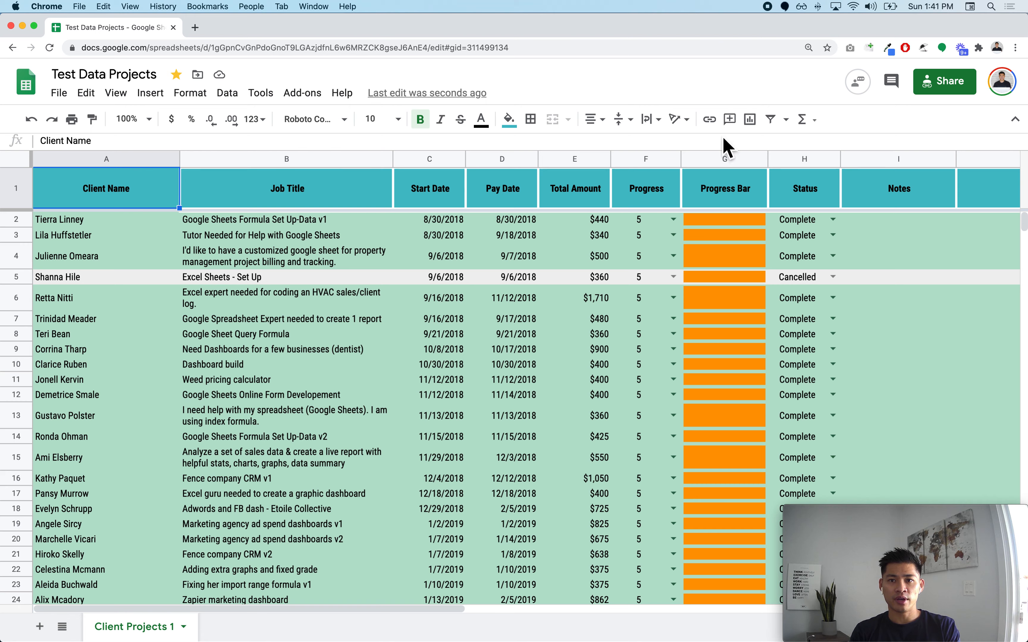
{"action": "left_click", "coordinate": [771, 119]}
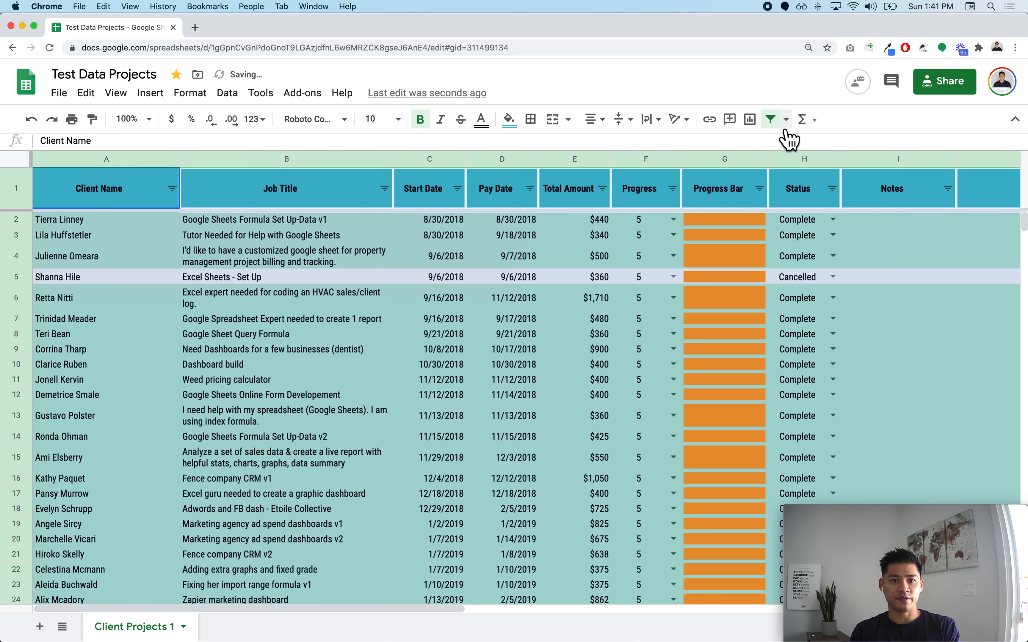
{"action": "left_click", "coordinate": [364, 351]}
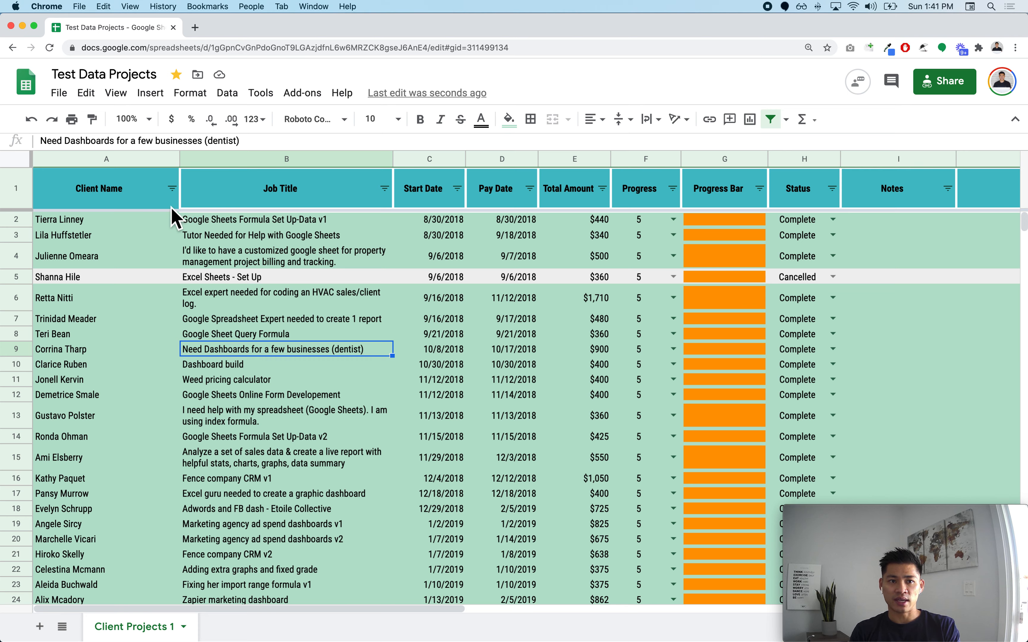
- Filter the Client Name column by values to show only the client found by searching for "tie"
{"action": "left_click", "coordinate": [172, 189]}
{"action": "left_click", "coordinate": [245, 366]}
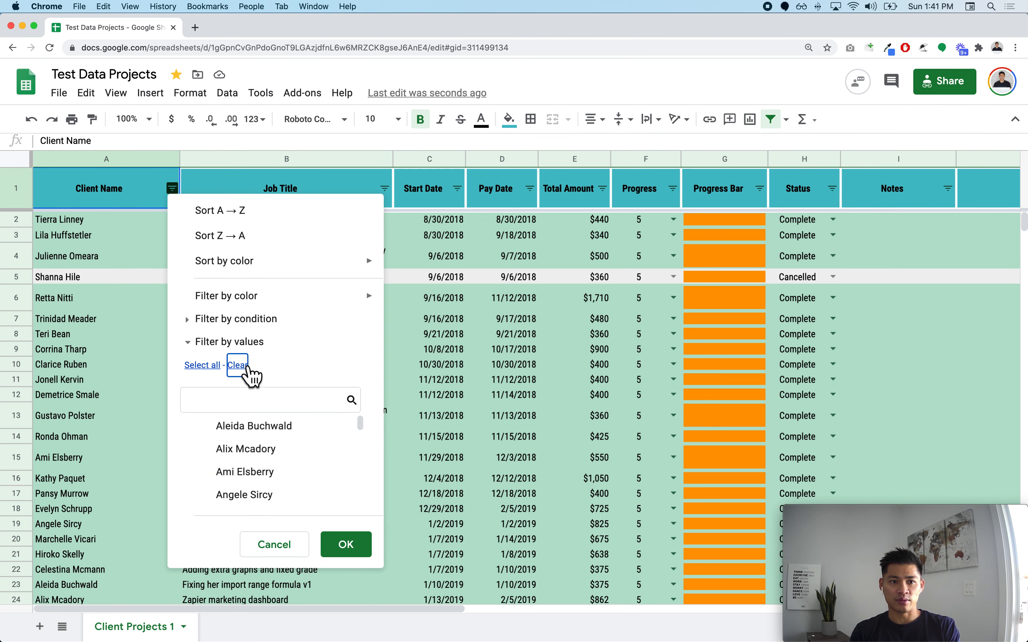
{"action": "left_click", "coordinate": [242, 404]}
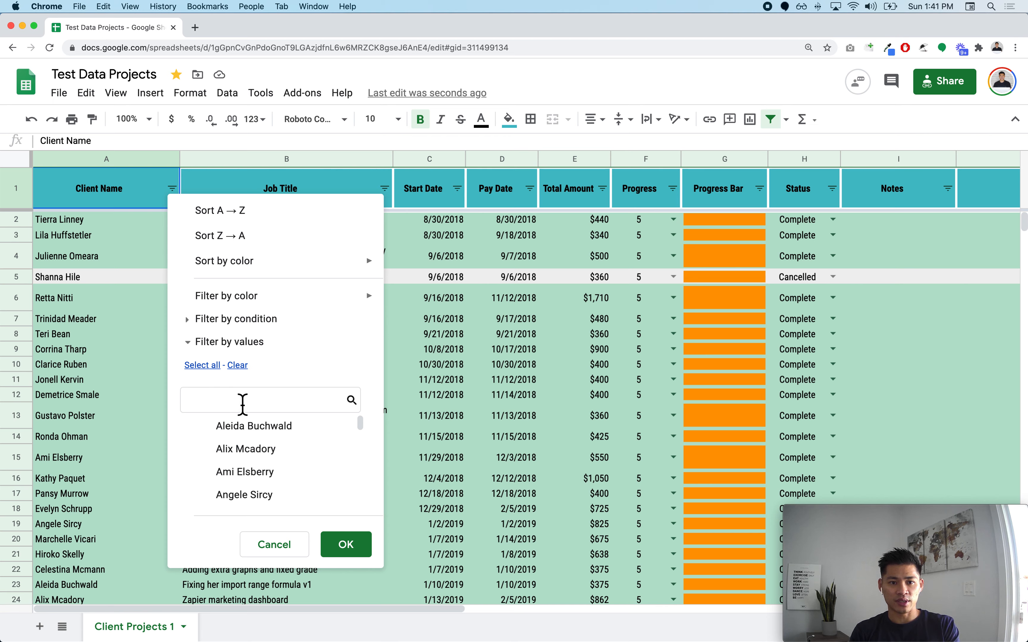
{"action": "left_click", "coordinate": [203, 366]}
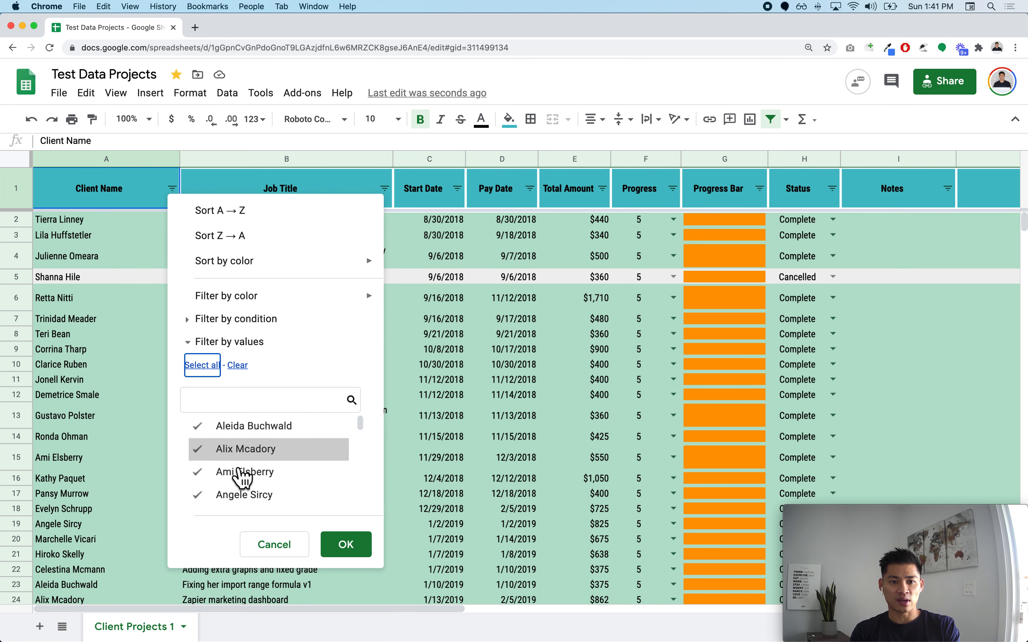
{"action": "left_click", "coordinate": [242, 374]}
{"action": "left_click", "coordinate": [241, 401]}
{"action": "type", "text": "tie"}
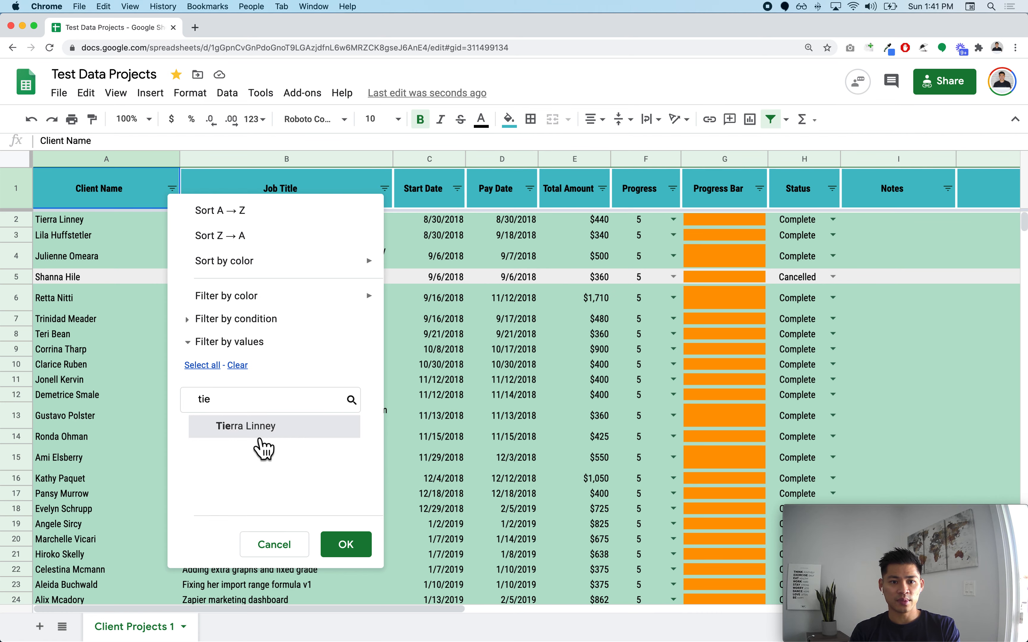
{"action": "left_click", "coordinate": [263, 447]}
{"action": "left_click", "coordinate": [351, 557]}
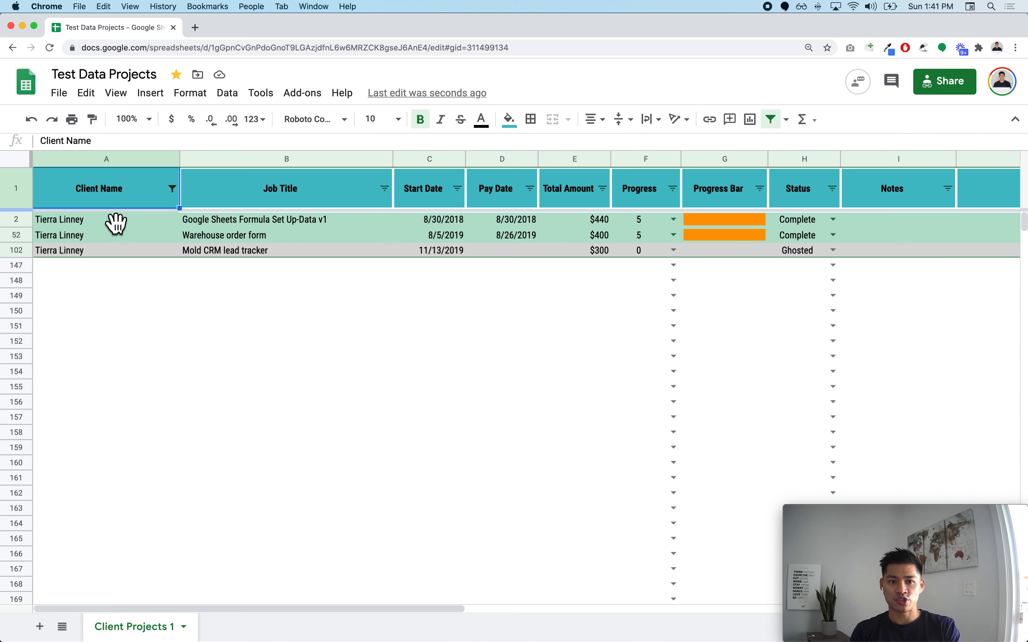
- Review the filtered client's projects and look at the Client Name filter options without changing them
{"action": "left_click", "coordinate": [334, 252]}
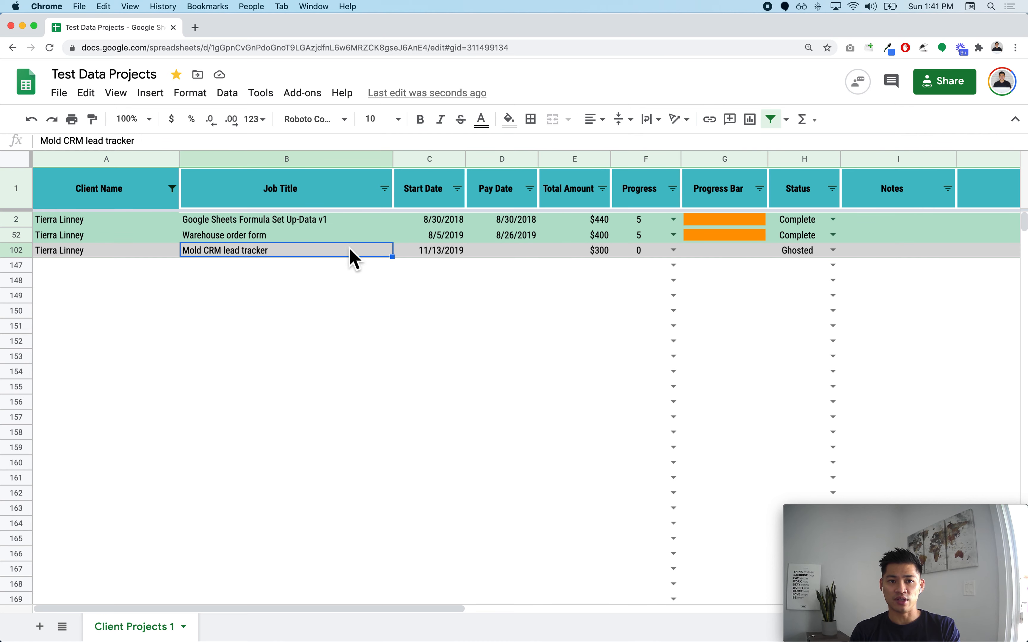
{"action": "left_click", "coordinate": [488, 251]}
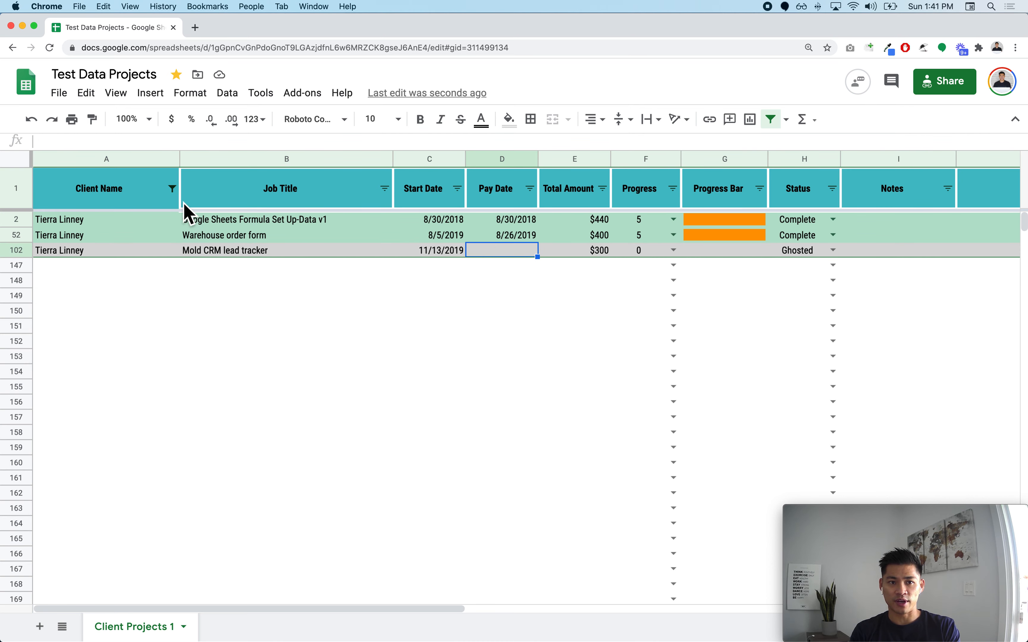
{"action": "left_click", "coordinate": [374, 182]}
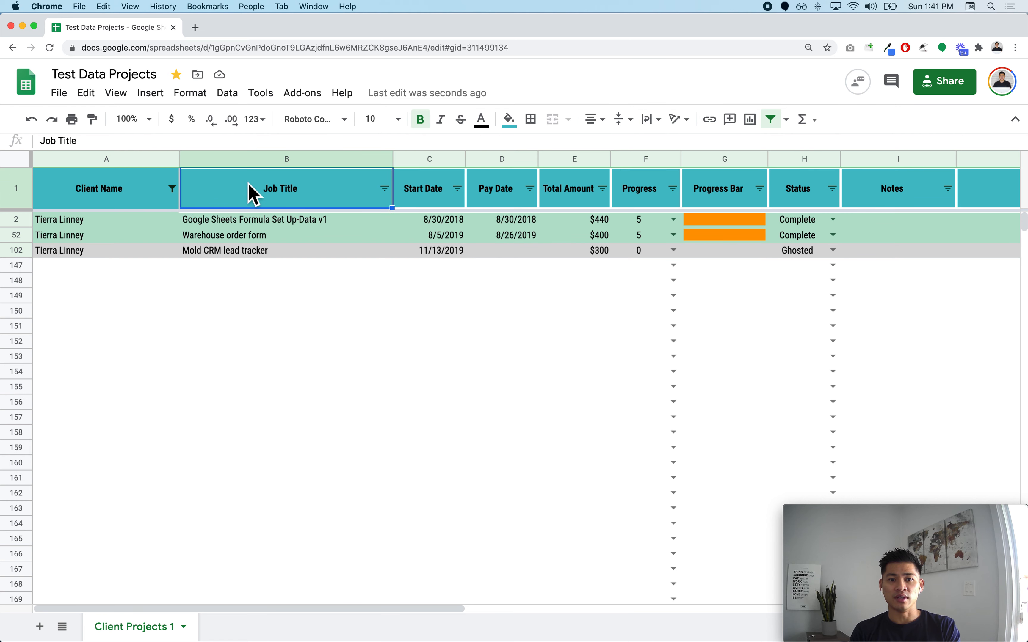
{"action": "left_click", "coordinate": [159, 199]}
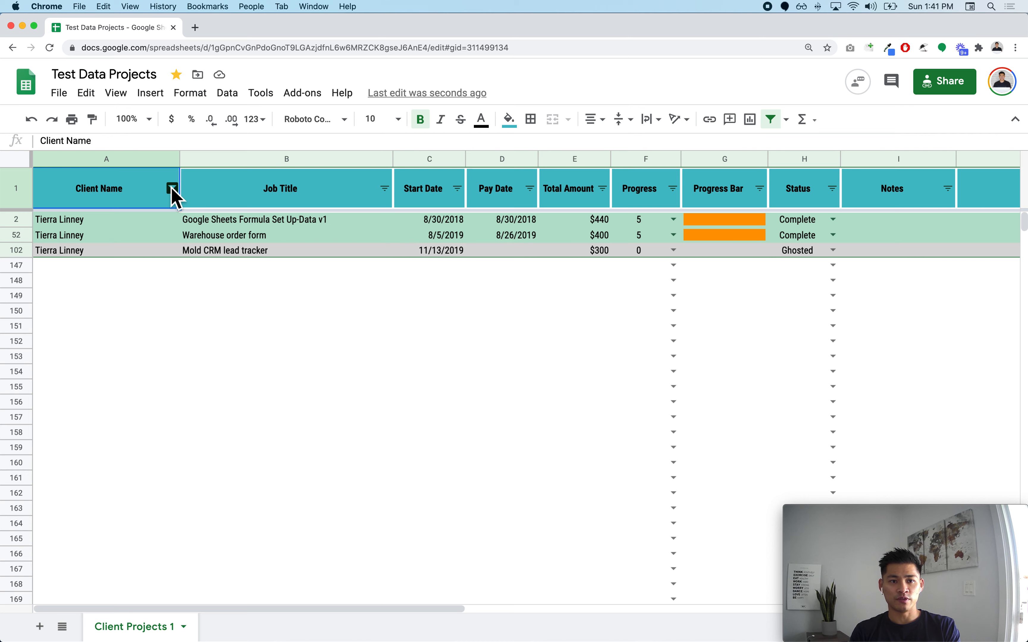
{"action": "left_click", "coordinate": [172, 189]}
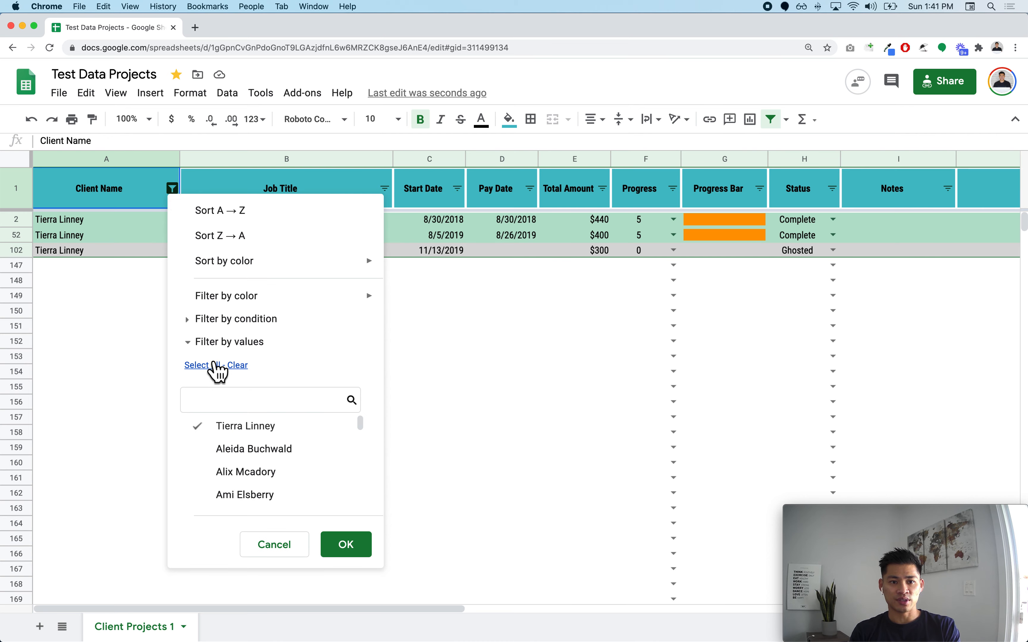
{"action": "left_click", "coordinate": [297, 552]}
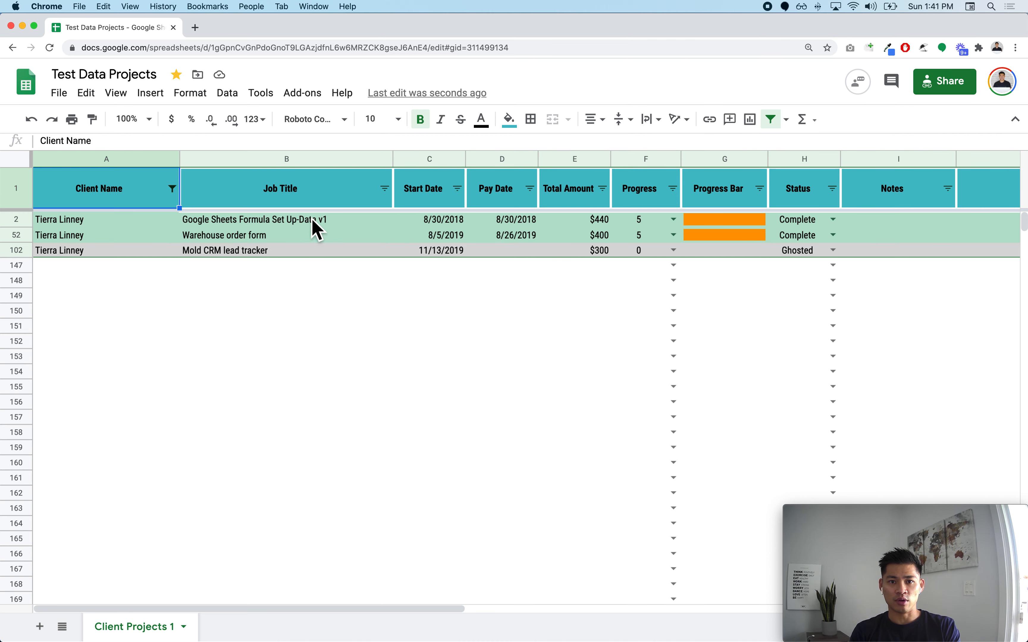
{"action": "left_click", "coordinate": [404, 222]}
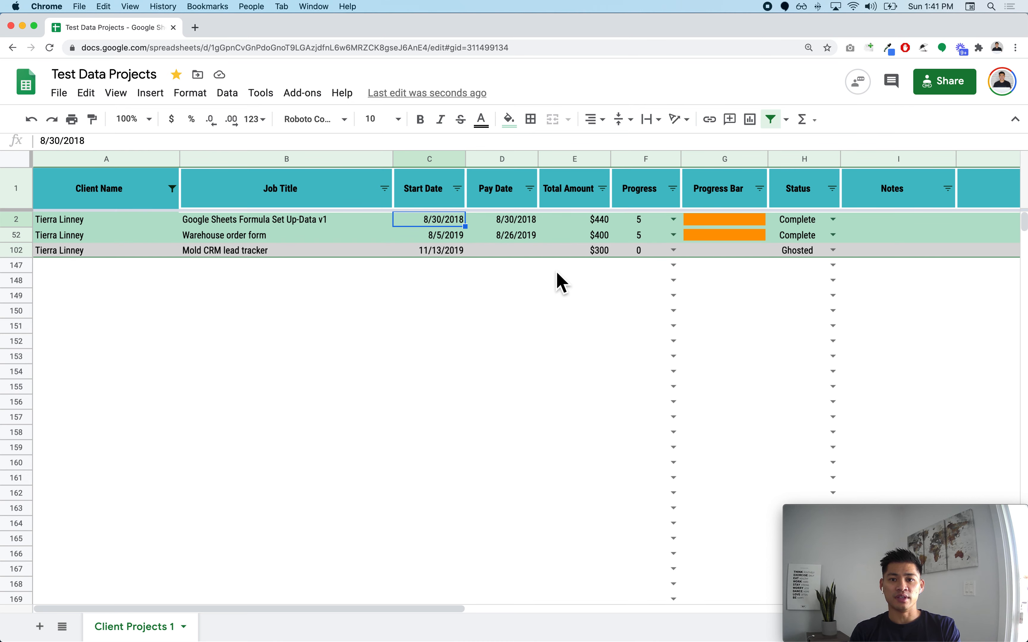
- Filter the Status column by values to show only Complete projects
{"action": "left_click", "coordinate": [832, 190]}
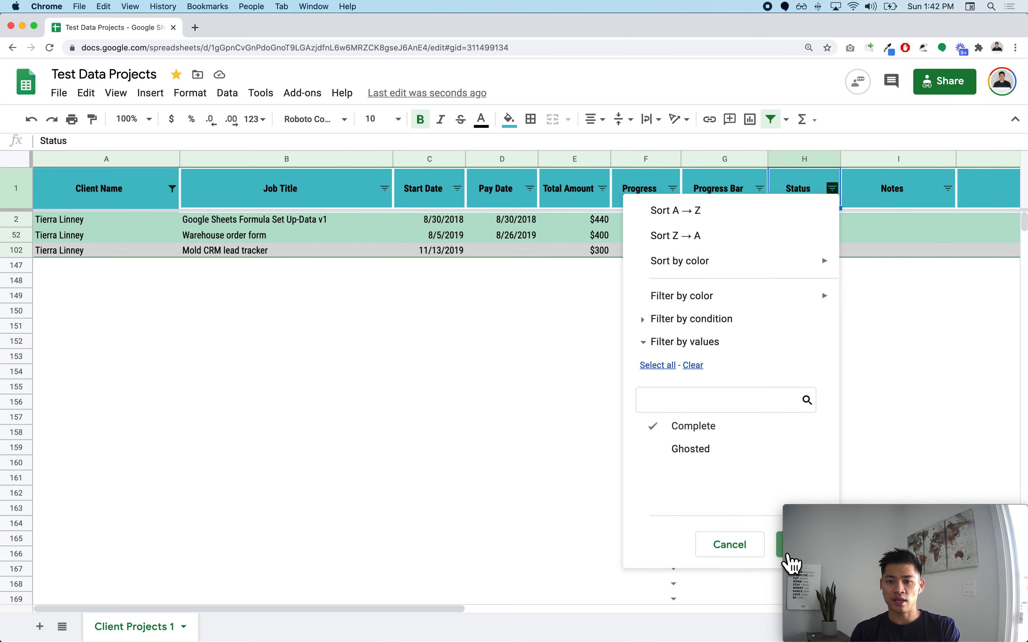
{"action": "left_click", "coordinate": [787, 554]}
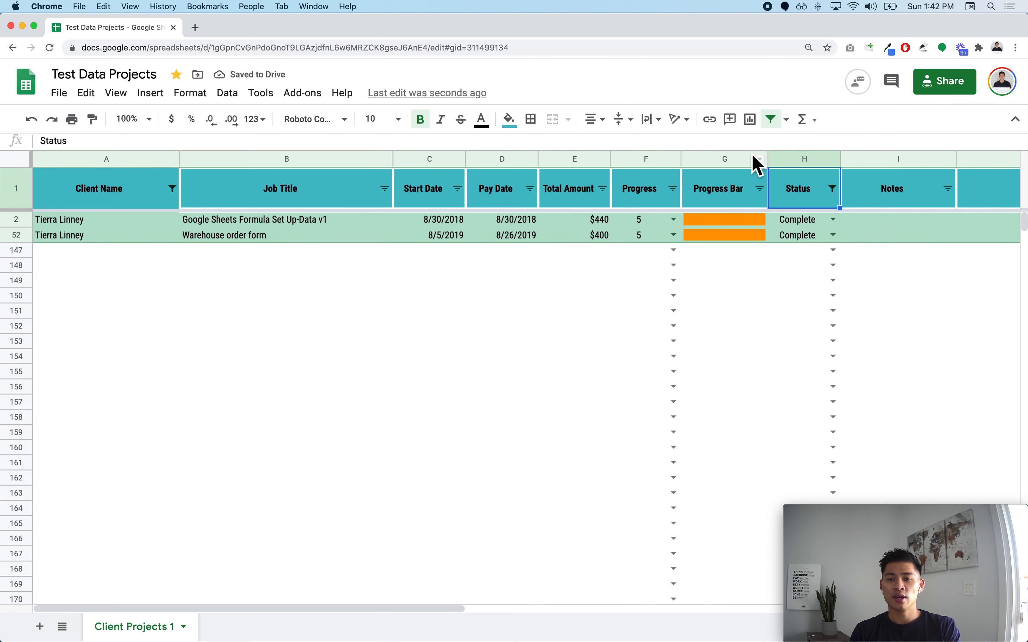
{"action": "left_click", "coordinate": [860, 256]}
{"action": "left_click", "coordinate": [798, 219]}
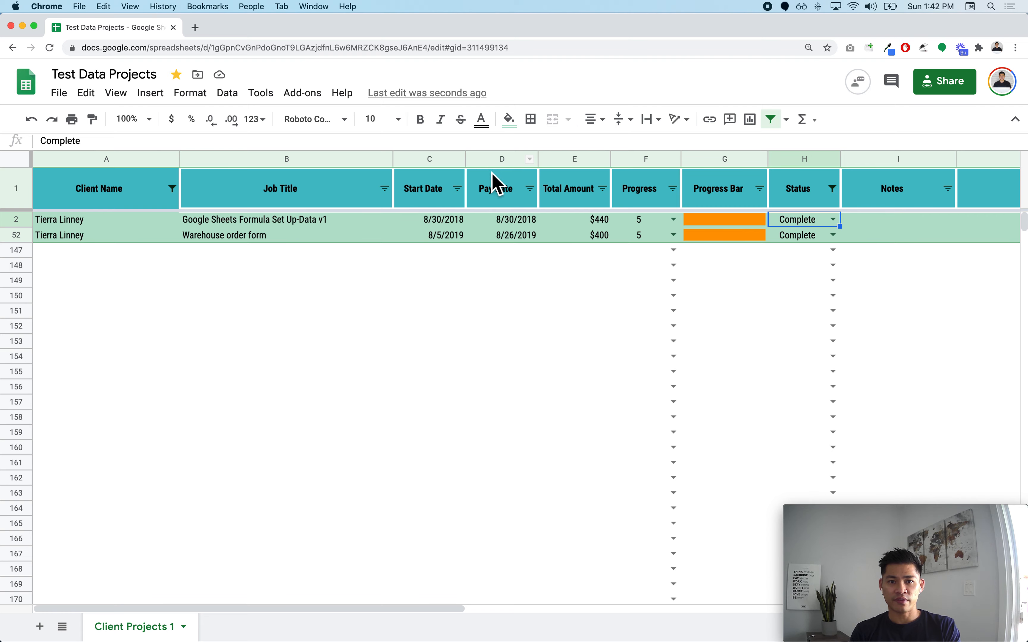
{"action": "left_click", "coordinate": [458, 189]}
{"action": "left_click", "coordinate": [378, 191]}
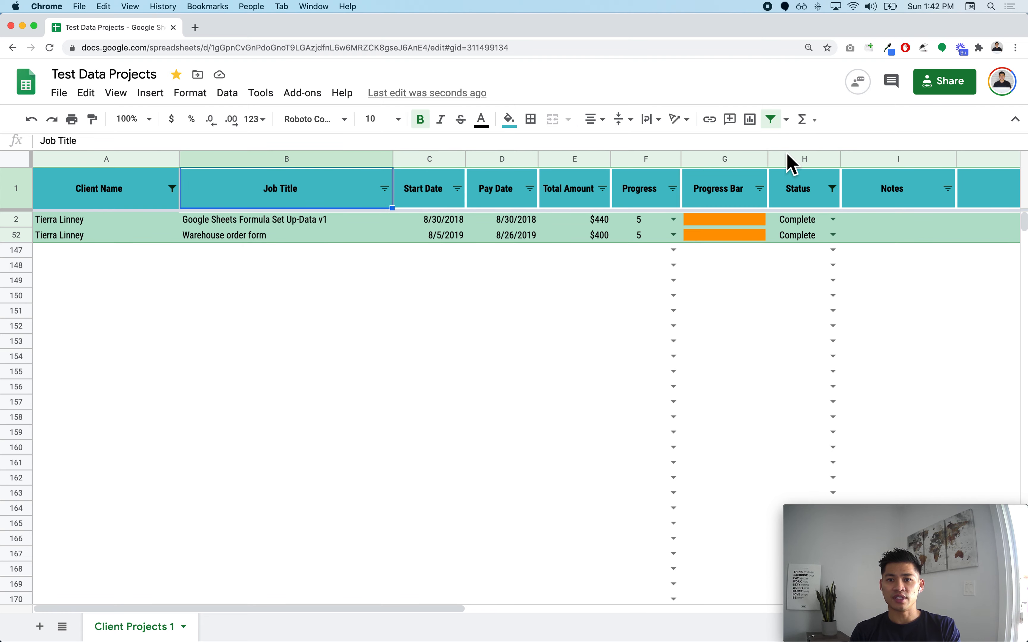
- Turn off the filter and look through the full project list
{"action": "left_click", "coordinate": [777, 124]}
{"action": "scroll", "coordinate": [647, 357], "scroll_direction": "down", "scroll_amount": 10}
{"action": "scroll", "coordinate": [647, 357], "scroll_direction": "up", "scroll_amount": 10}
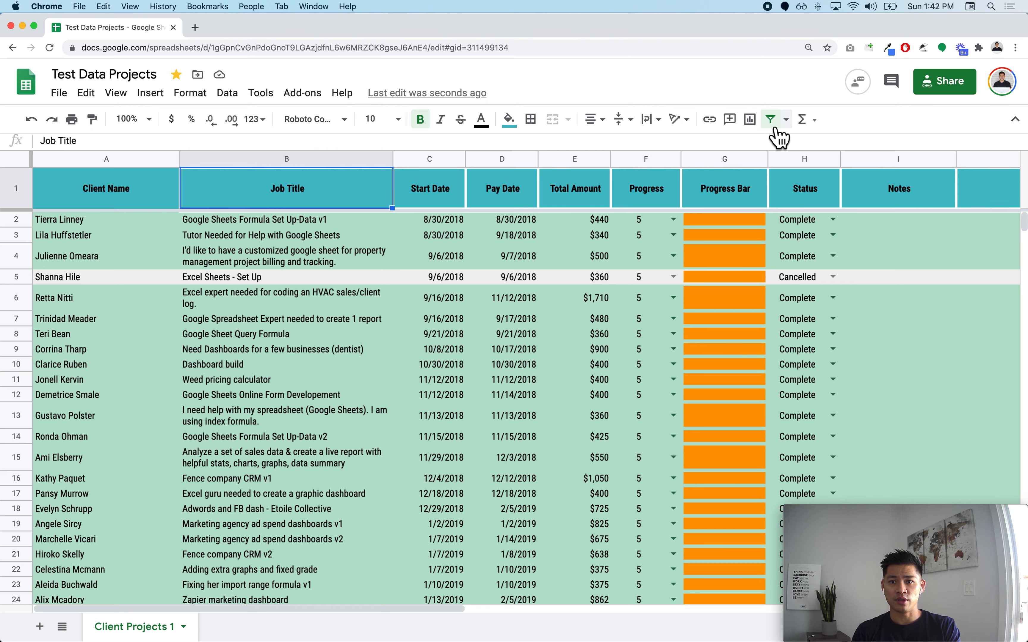
- Turn the filter on for the project table again and sort the Start Date column A → Z
{"action": "left_click", "coordinate": [771, 119]}
{"action": "left_click", "coordinate": [508, 199]}
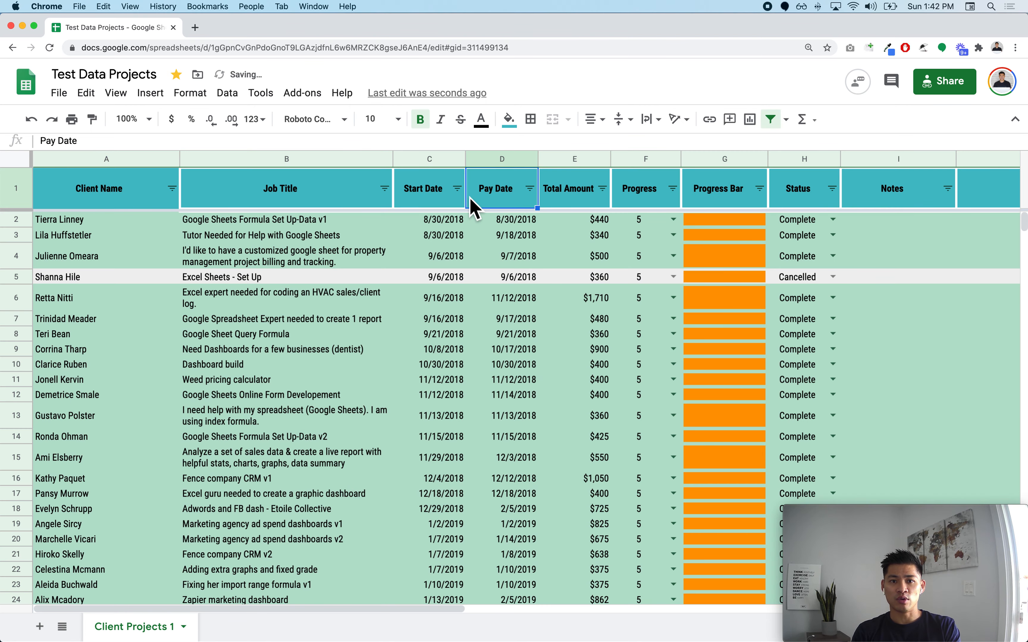
{"action": "left_click", "coordinate": [456, 207]}
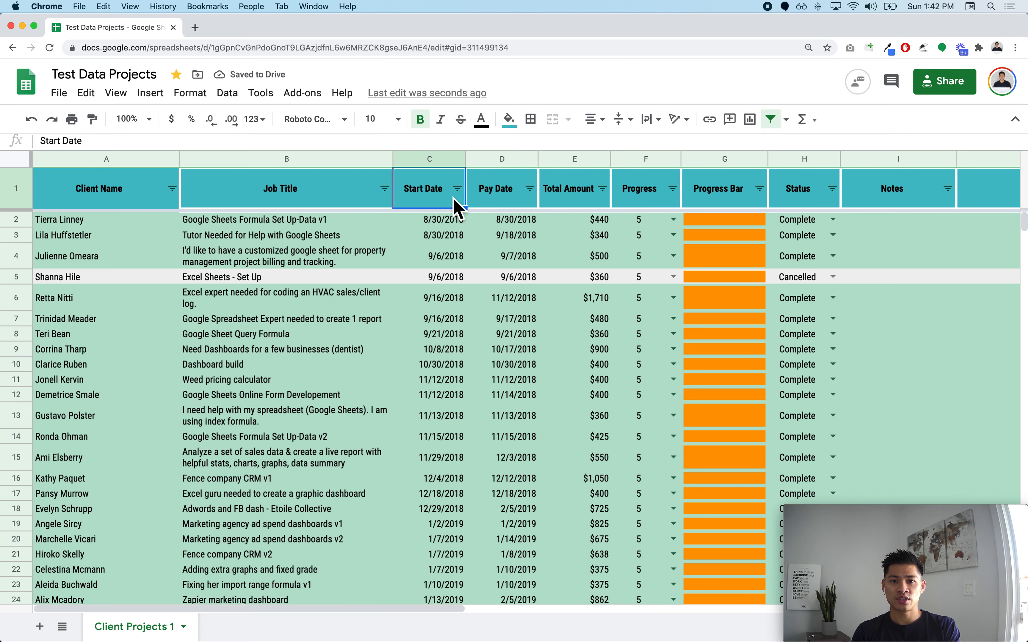
{"action": "left_click", "coordinate": [457, 189]}
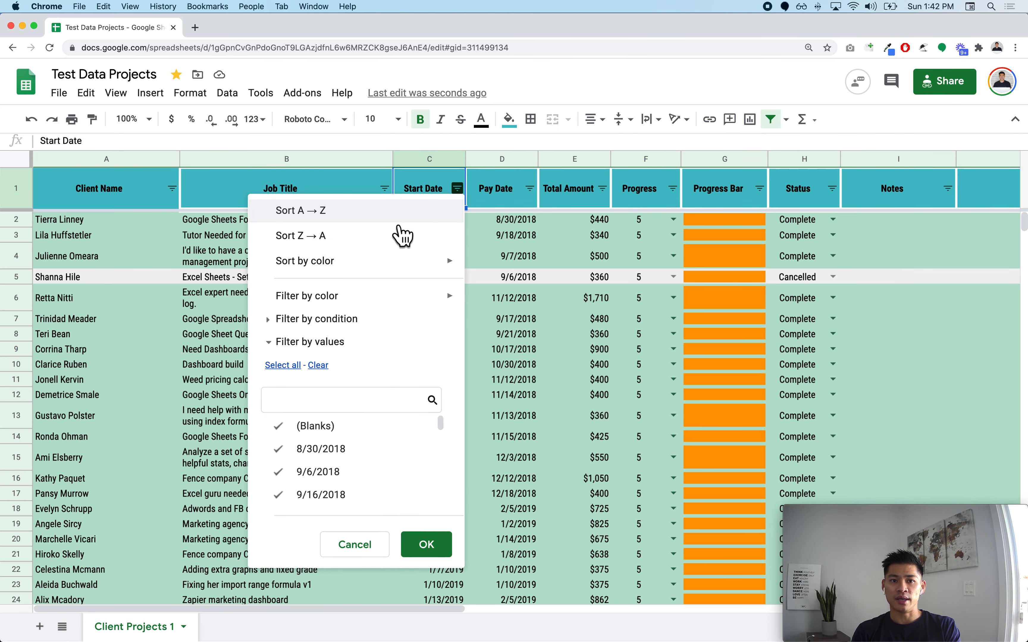
{"action": "left_click", "coordinate": [399, 215]}
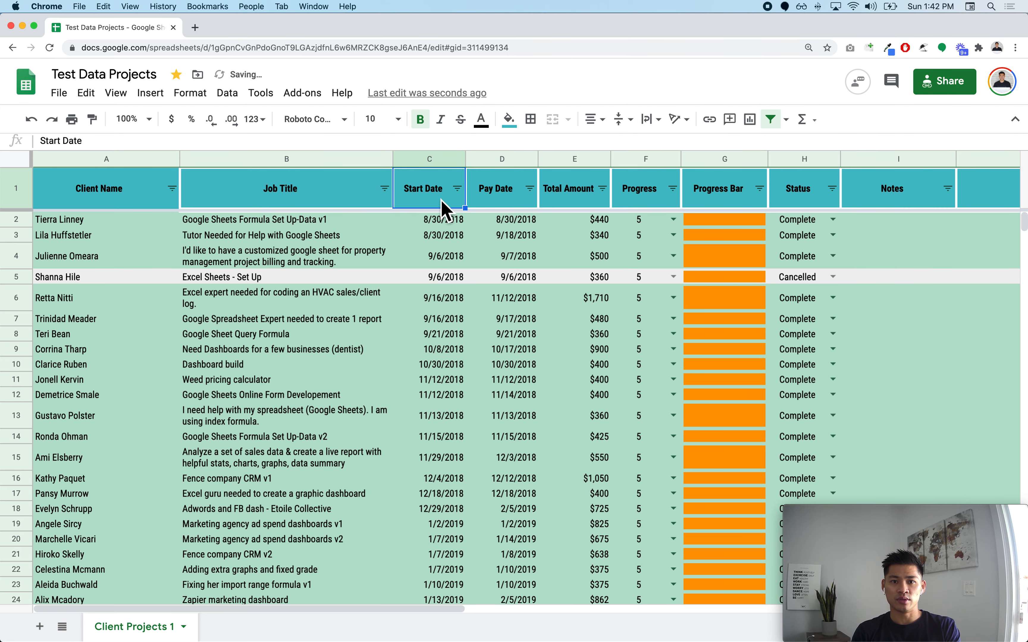
- Sort the Start Date column Z → A and look through the reordered projects
{"action": "left_click", "coordinate": [457, 189]}
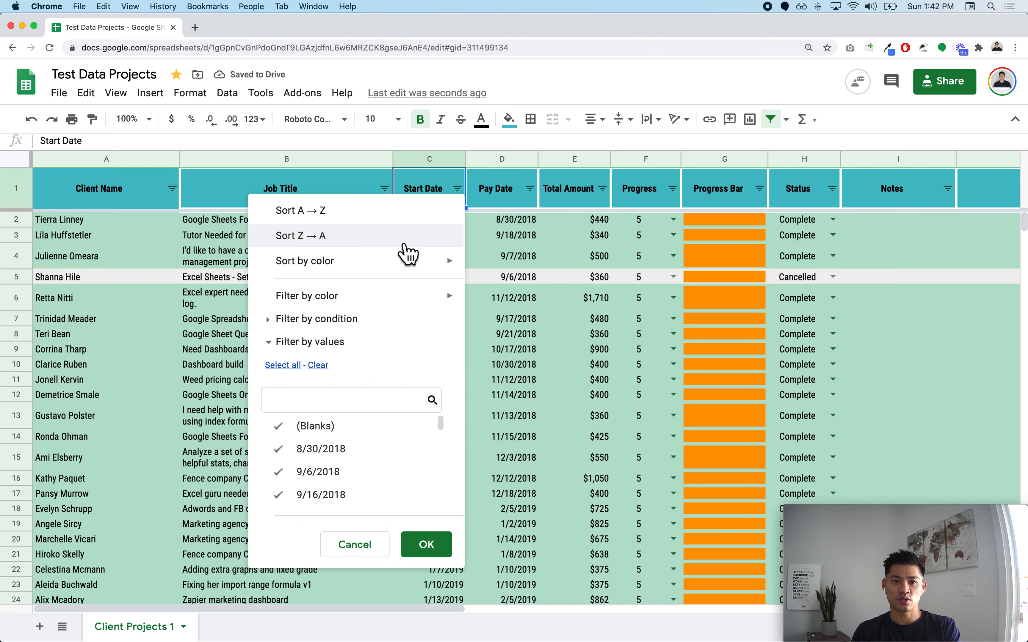
{"action": "left_click", "coordinate": [399, 241]}
{"action": "scroll", "coordinate": [390, 351], "scroll_direction": "down", "scroll_amount": 9}
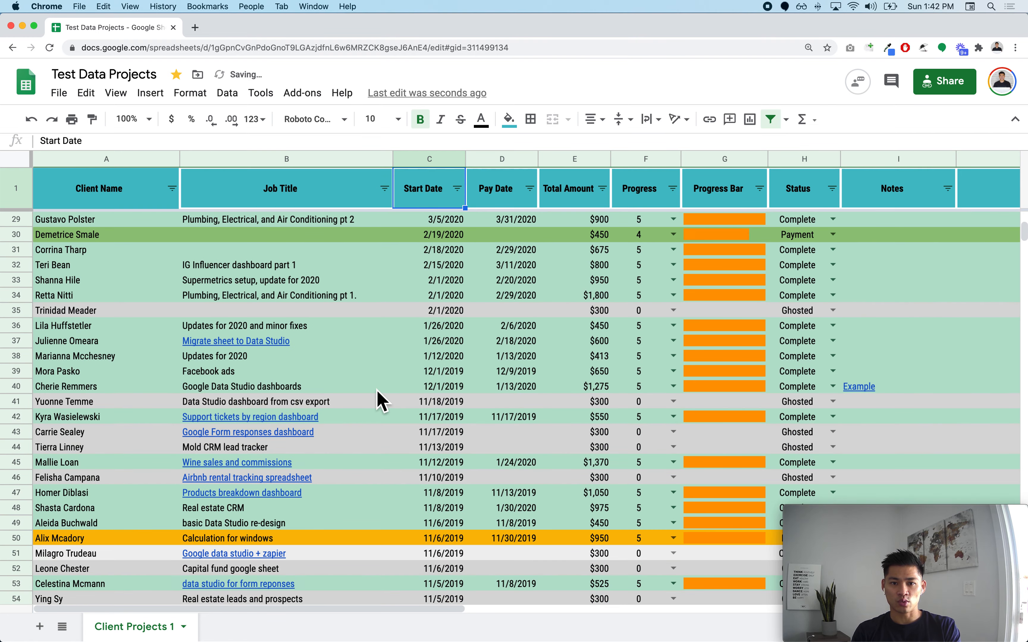
{"action": "scroll", "coordinate": [379, 397], "scroll_direction": "up", "scroll_amount": 6}
{"action": "scroll", "coordinate": [381, 401], "scroll_direction": "up", "scroll_amount": 3}
- Copy the last three project rows (144 to 146) and paste them at row 150, leaving a gap of blank rows
{"action": "left_click", "coordinate": [798, 189]}
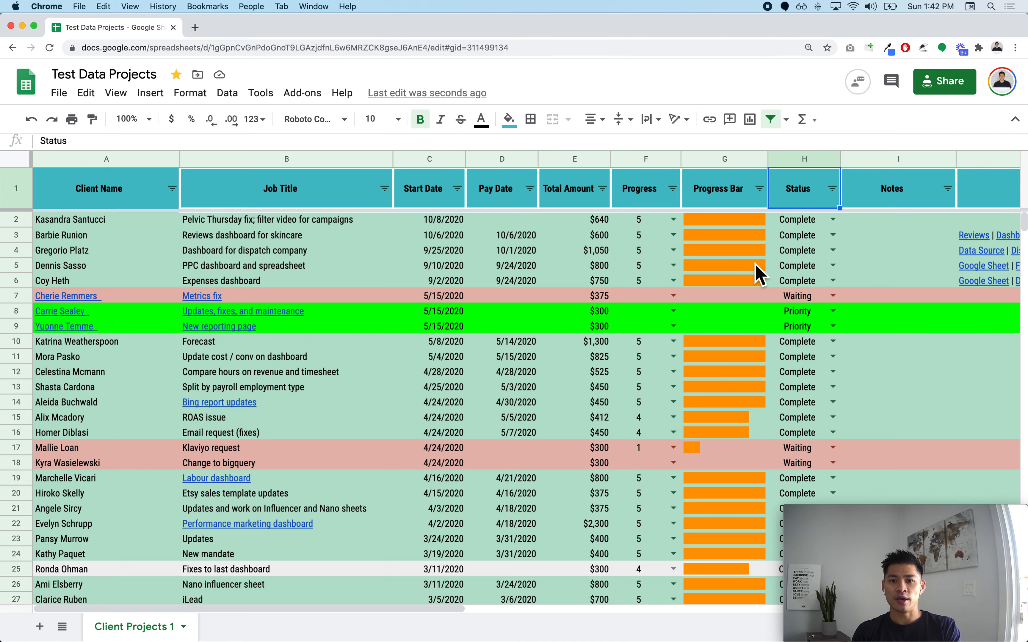
{"action": "scroll", "coordinate": [759, 273], "scroll_direction": "down", "scroll_amount": 15}
{"action": "scroll", "coordinate": [758, 273], "scroll_direction": "up", "scroll_amount": 10}
{"action": "scroll", "coordinate": [759, 276], "scroll_direction": "down", "scroll_amount": 20}
{"action": "scroll", "coordinate": [759, 276], "scroll_direction": "up", "scroll_amount": 10}
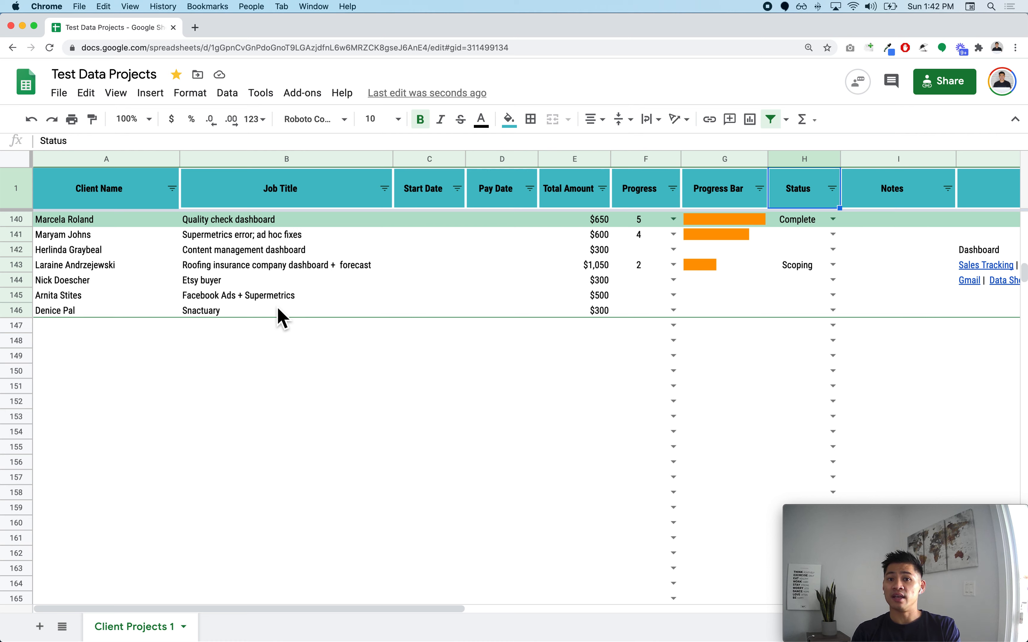
{"action": "left_click", "coordinate": [63, 314]}
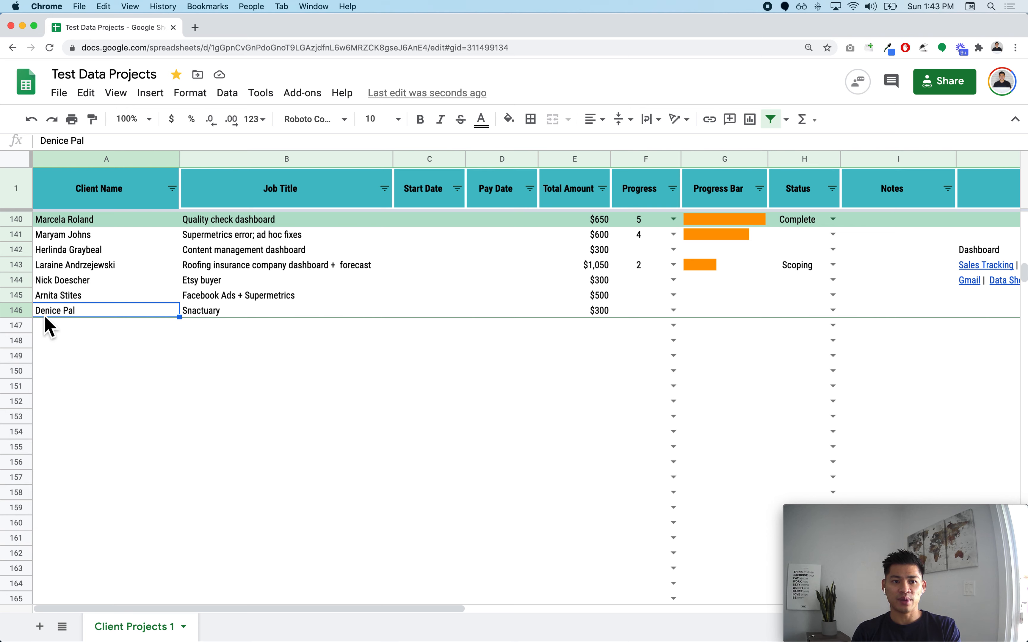
{"action": "key", "text": "Up"}
{"action": "key", "text": "Up"}
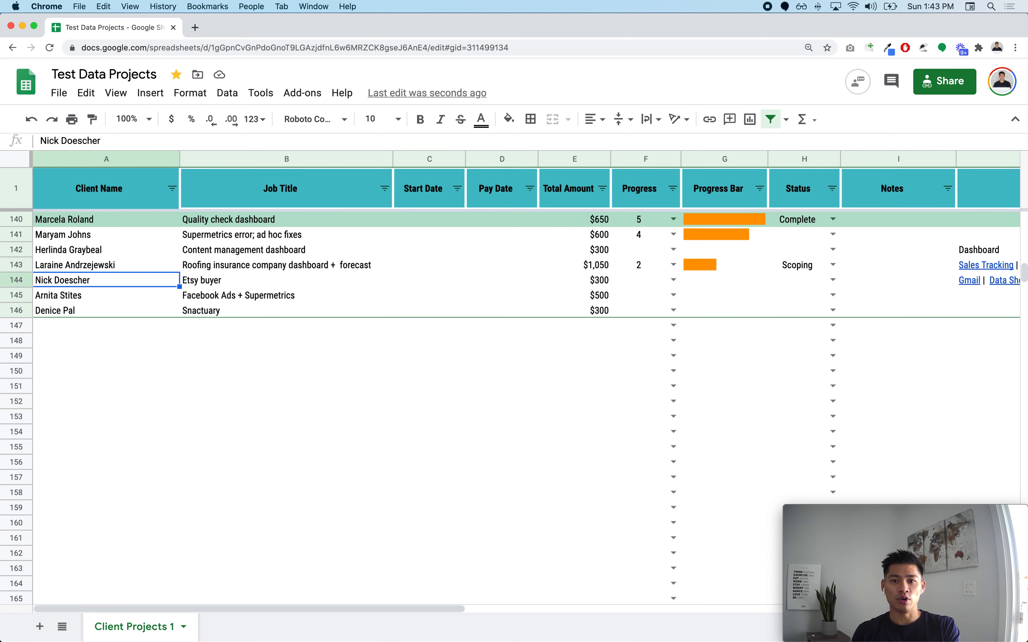
{"action": "key", "text": "shift+space"}
{"action": "key", "text": "shift+Down"}
{"action": "key", "text": "shift+Down"}
{"action": "key", "text": "super+c"}
{"action": "left_click_drag", "start_coordinate": [57, 357], "coordinate": [58, 376]}
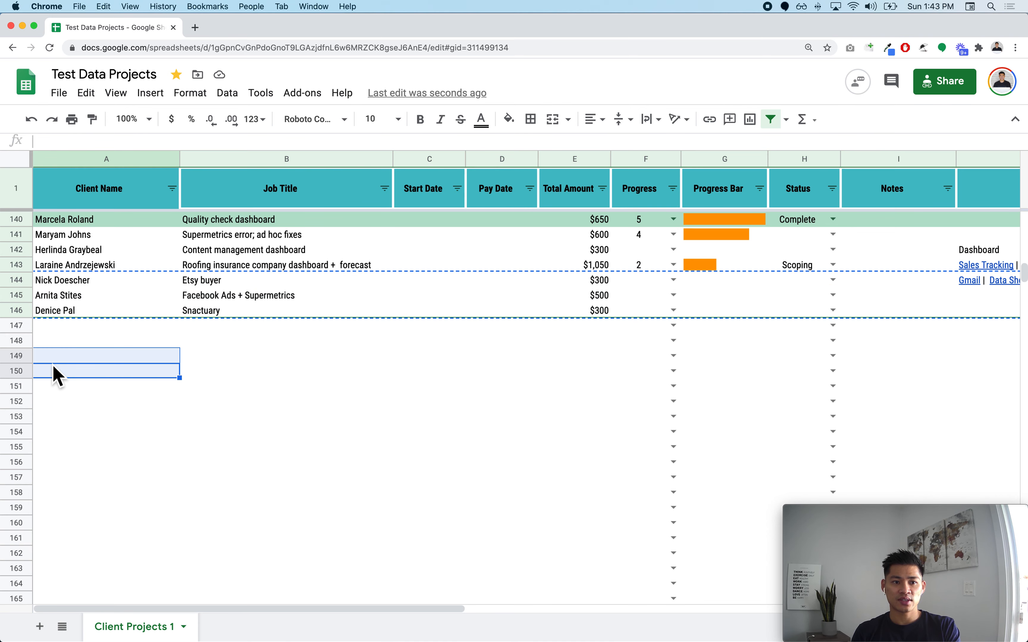
{"action": "left_click", "coordinate": [58, 375]}
{"action": "key", "text": "super+v"}
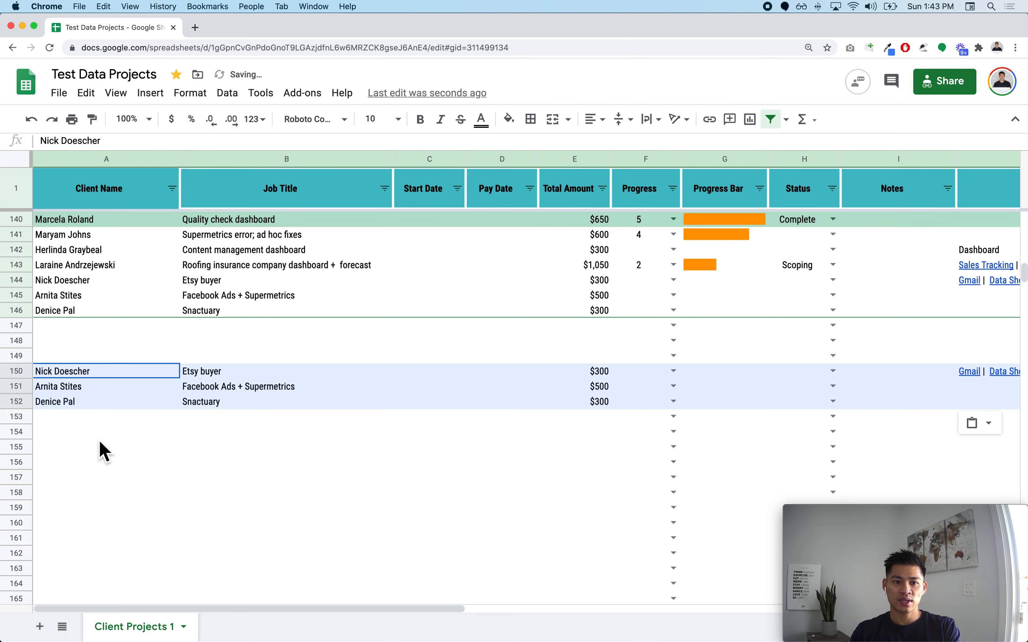
- Turn the filter off and on again from the Client Name header, and check where the filter range ends relative to the pasted rows
{"action": "left_click", "coordinate": [99, 437]}
{"action": "left_click_drag", "start_coordinate": [59, 326], "coordinate": [79, 358]}
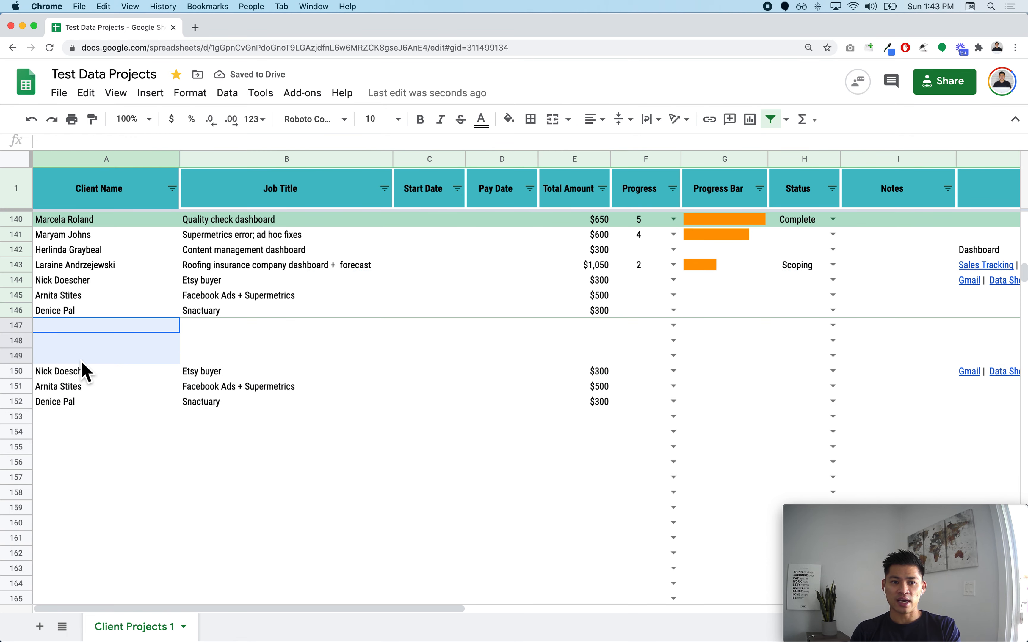
{"action": "left_click", "coordinate": [224, 392]}
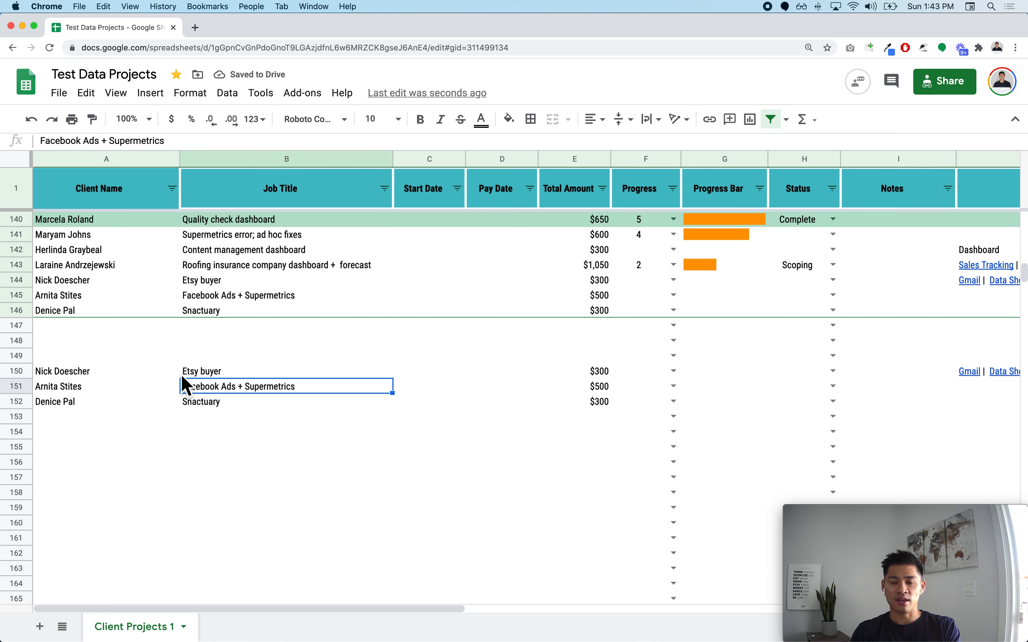
{"action": "left_click", "coordinate": [556, 190]}
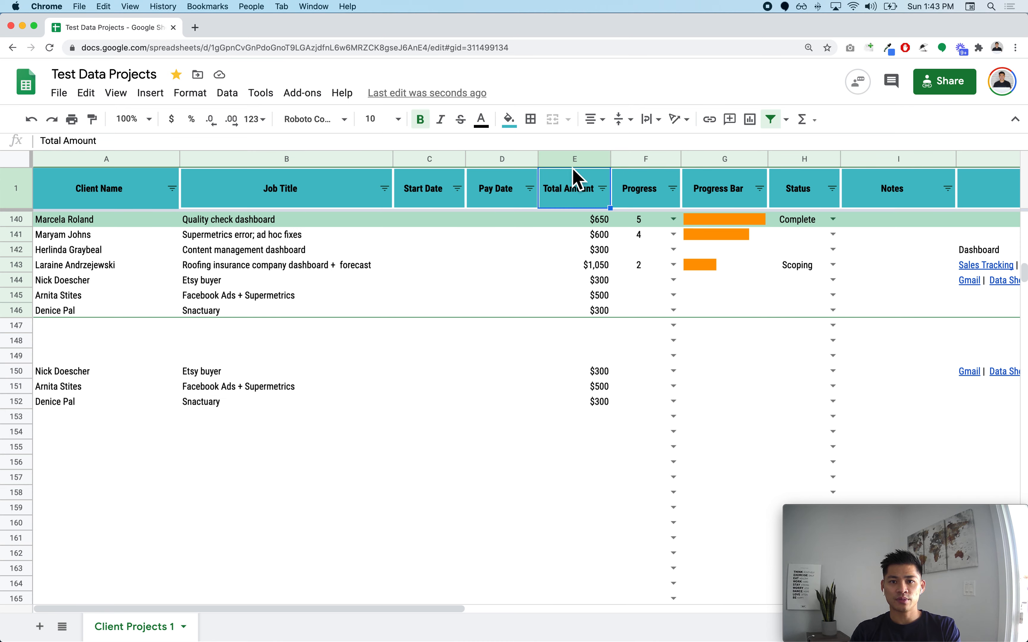
{"action": "left_click", "coordinate": [772, 121]}
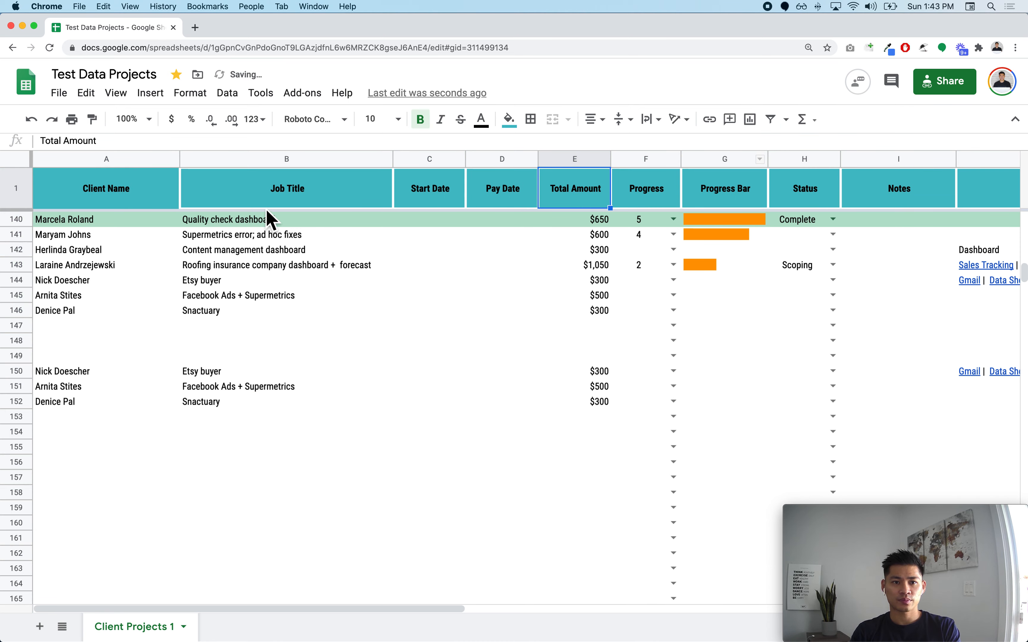
{"action": "left_click", "coordinate": [106, 199]}
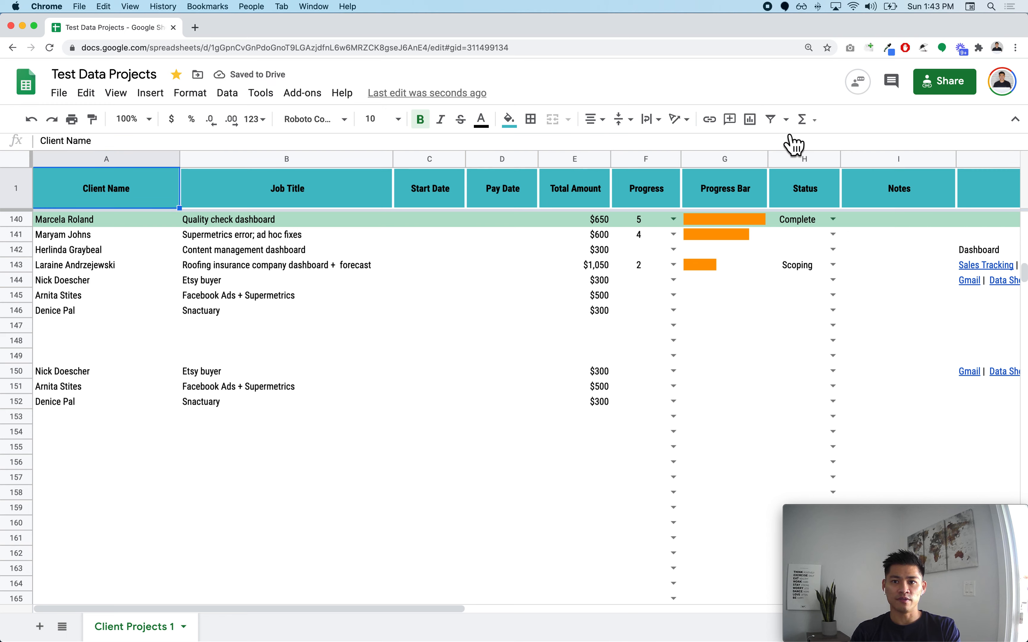
{"action": "left_click", "coordinate": [780, 127]}
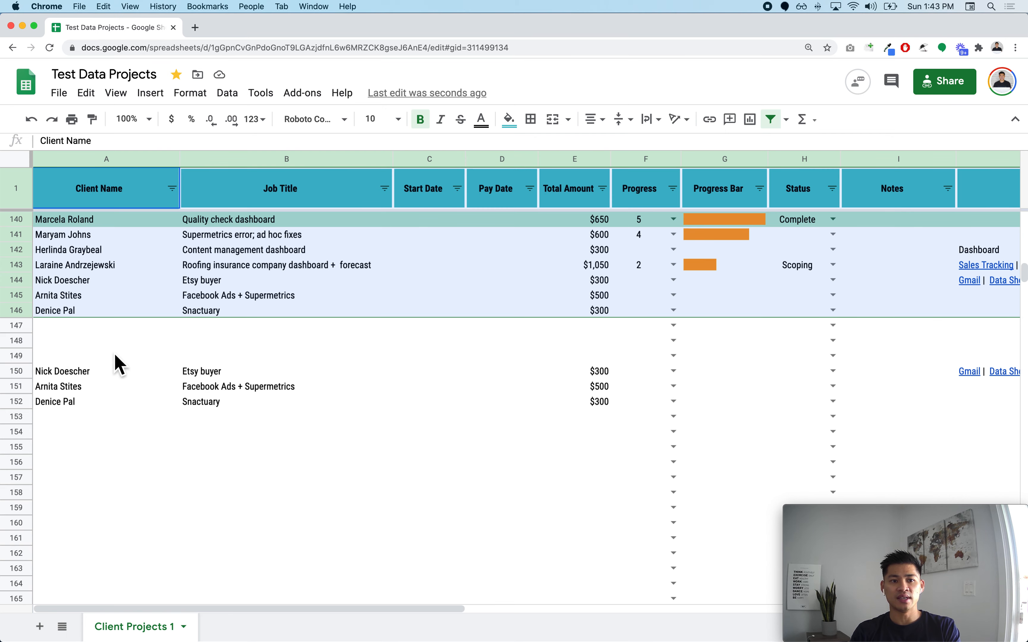
{"action": "scroll", "coordinate": [179, 401], "scroll_direction": "down", "scroll_amount": 3}
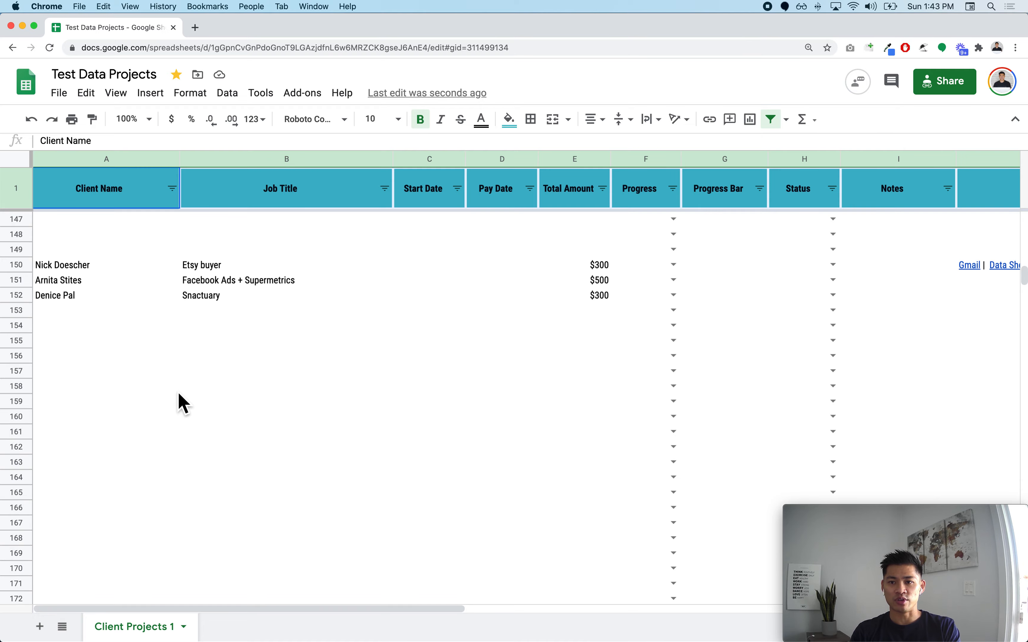
{"action": "scroll", "coordinate": [178, 401], "scroll_direction": "up", "scroll_amount": 10}
{"action": "scroll", "coordinate": [179, 402], "scroll_direction": "down", "scroll_amount": 10}
{"action": "scroll", "coordinate": [179, 402], "scroll_direction": "up", "scroll_amount": 5}
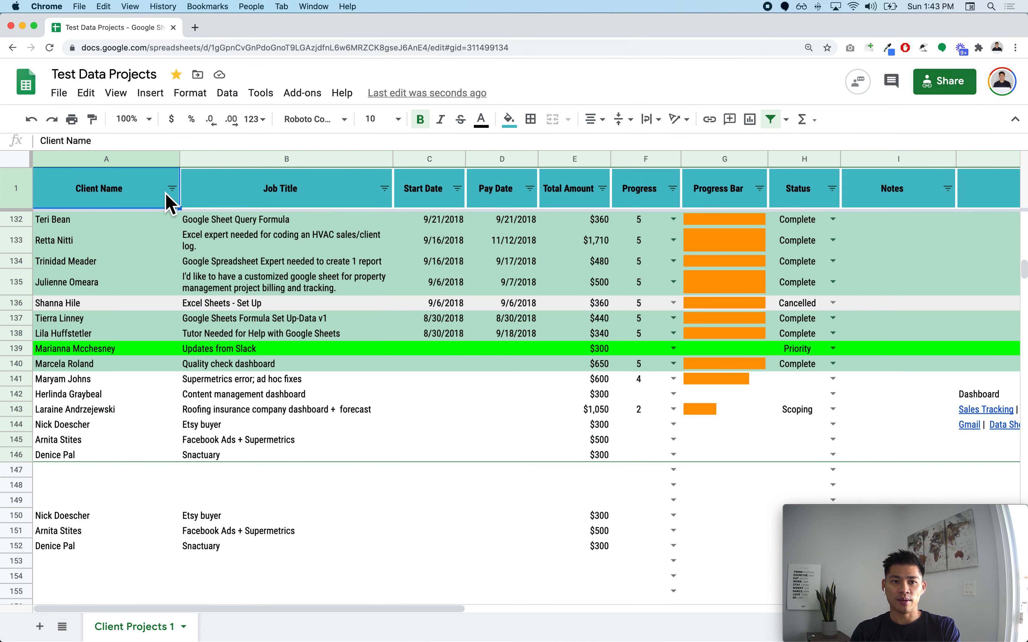
{"action": "left_click_drag", "start_coordinate": [189, 202], "coordinate": [201, 312]}
{"action": "left_click", "coordinate": [127, 198]}
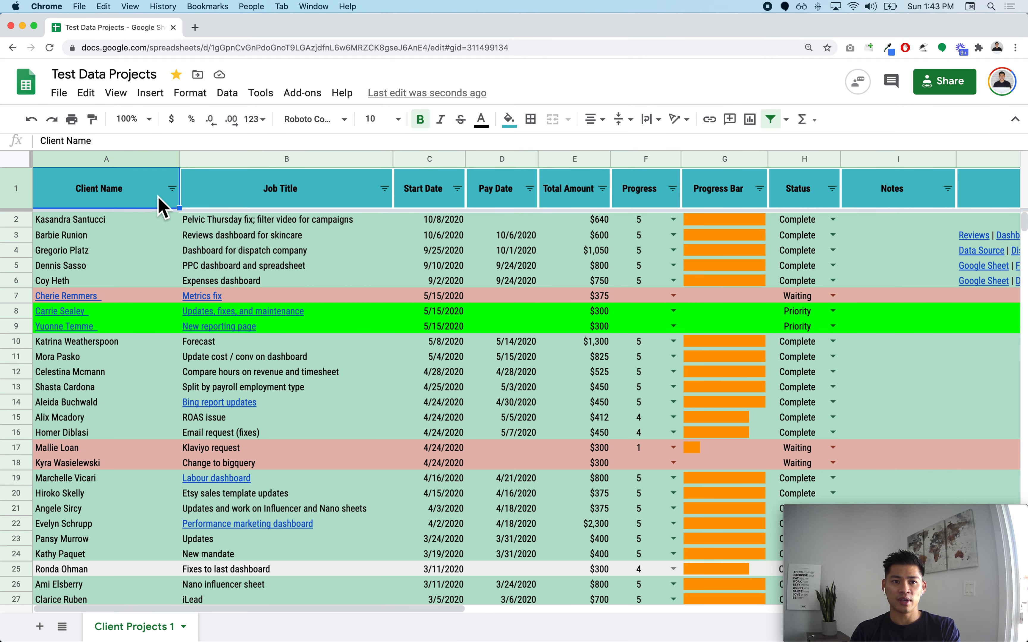
- Filter the Client Name column by values, searching for "nic", to show only the client whose project was pasted in row 150
{"action": "left_click", "coordinate": [172, 188]}
{"action": "left_click", "coordinate": [238, 365]}
{"action": "left_click", "coordinate": [255, 399]}
{"action": "type", "text": "ni"}
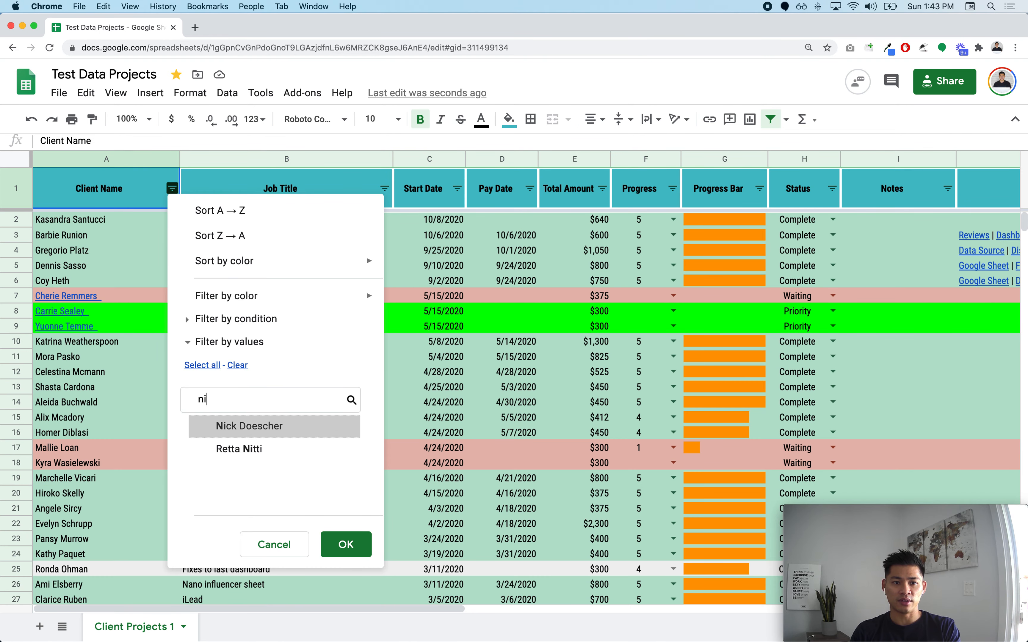
{"action": "type", "text": "c"}
{"action": "left_click", "coordinate": [258, 436]}
{"action": "left_click", "coordinate": [365, 552]}
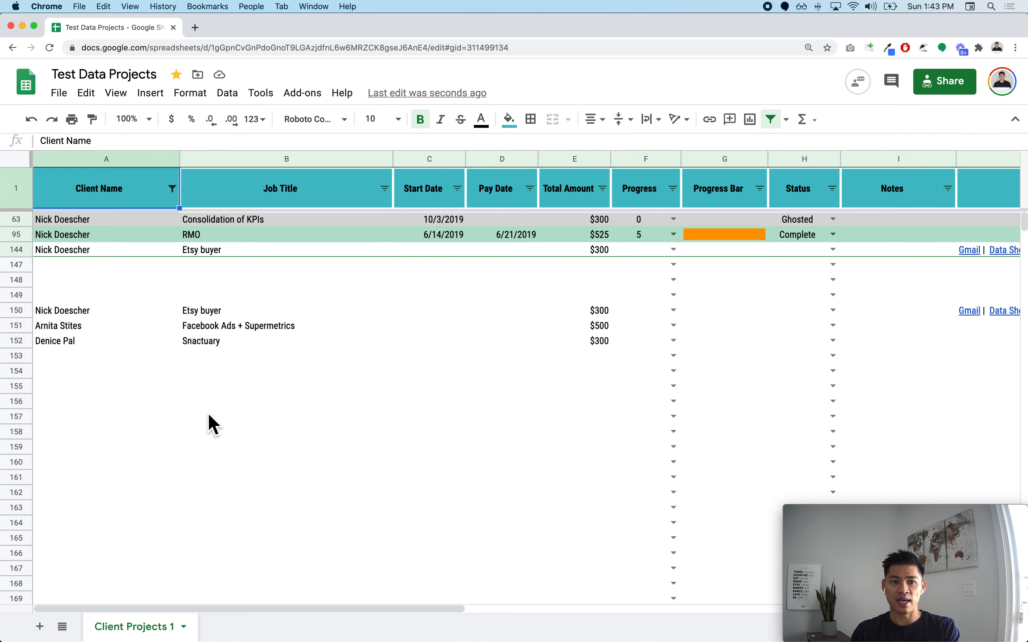
- Turn the filter off to show all projects again
{"action": "left_click", "coordinate": [61, 317]}
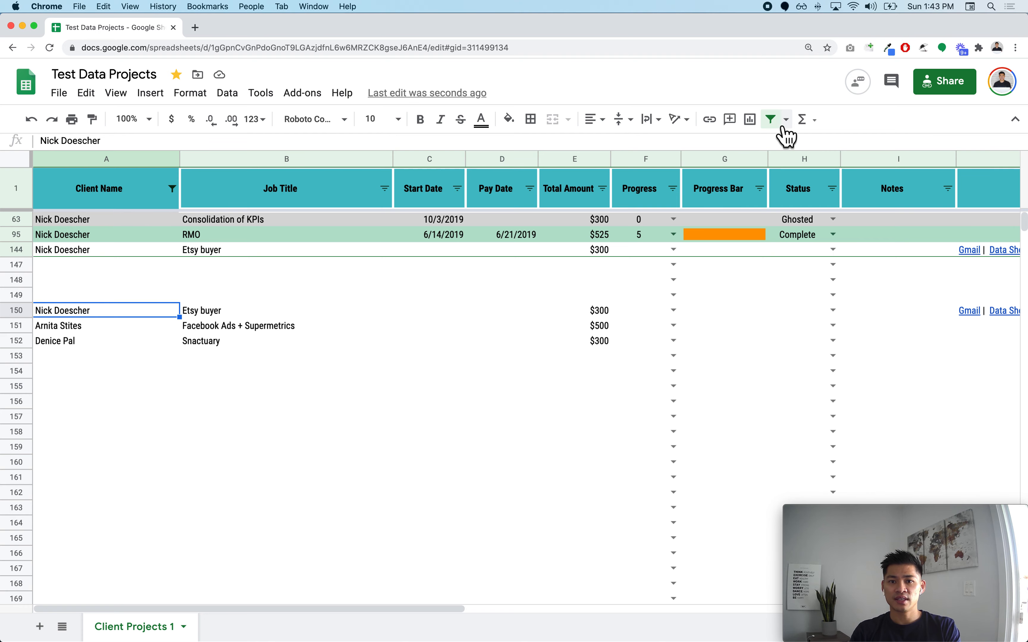
{"action": "left_click", "coordinate": [771, 119]}
{"action": "left_click", "coordinate": [577, 353]}
{"action": "left_click", "coordinate": [102, 202]}
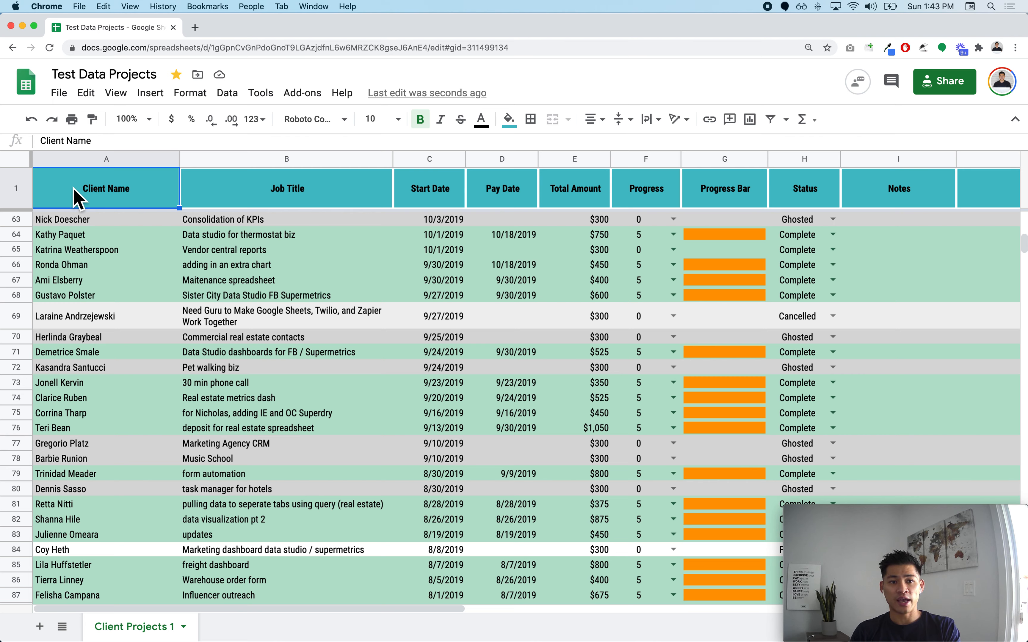
- Select the entire sheet and turn the filter on so that it covers every row
{"action": "left_click", "coordinate": [27, 200]}
{"action": "left_click", "coordinate": [270, 320]}
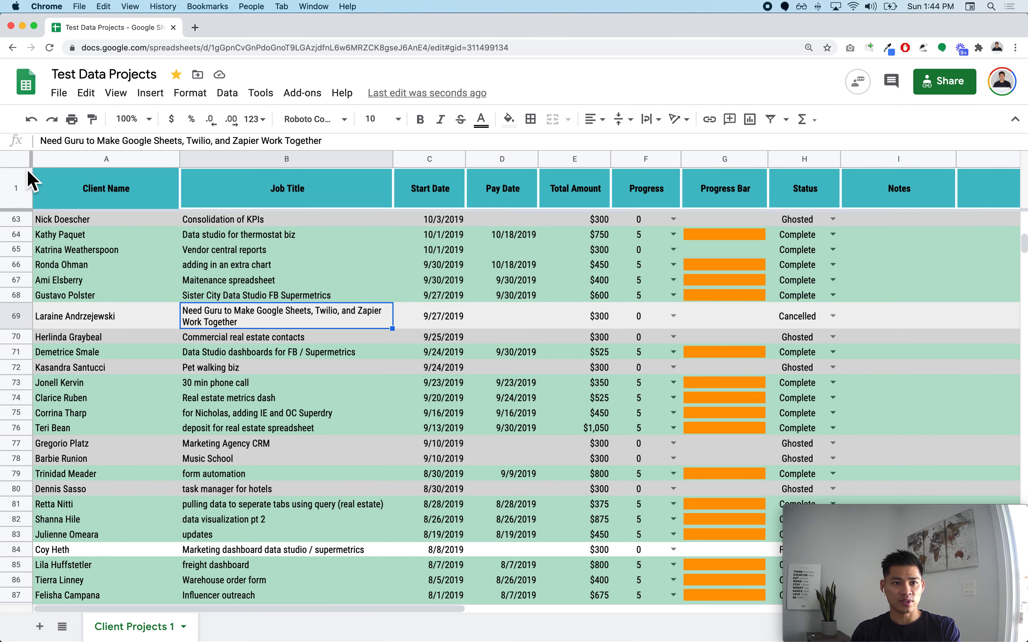
{"action": "left_click", "coordinate": [17, 167]}
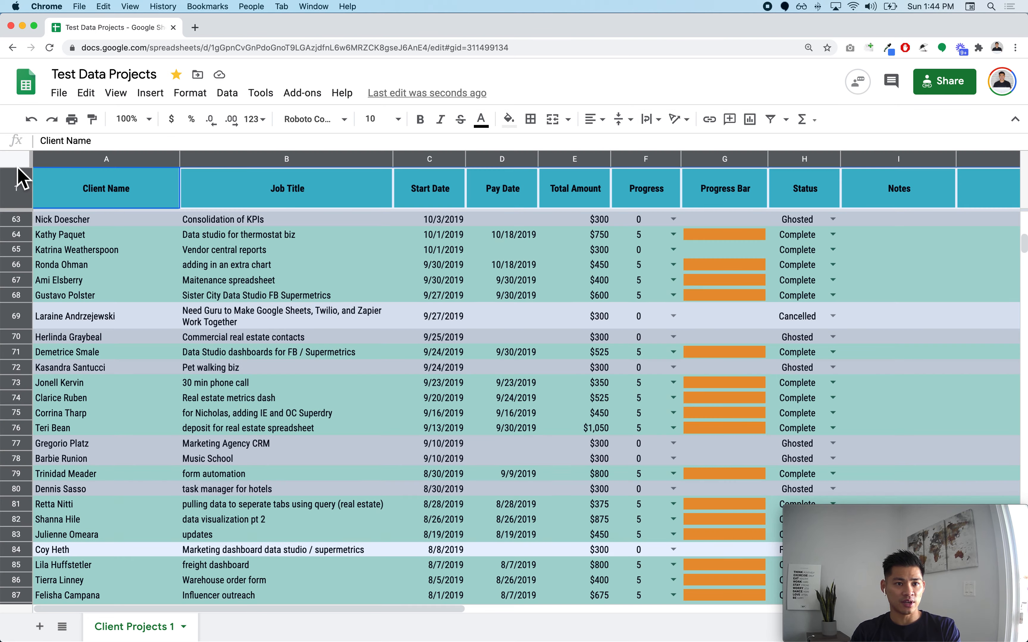
{"action": "left_click", "coordinate": [776, 127]}
{"action": "scroll", "coordinate": [699, 340], "scroll_direction": "down", "scroll_amount": 10}
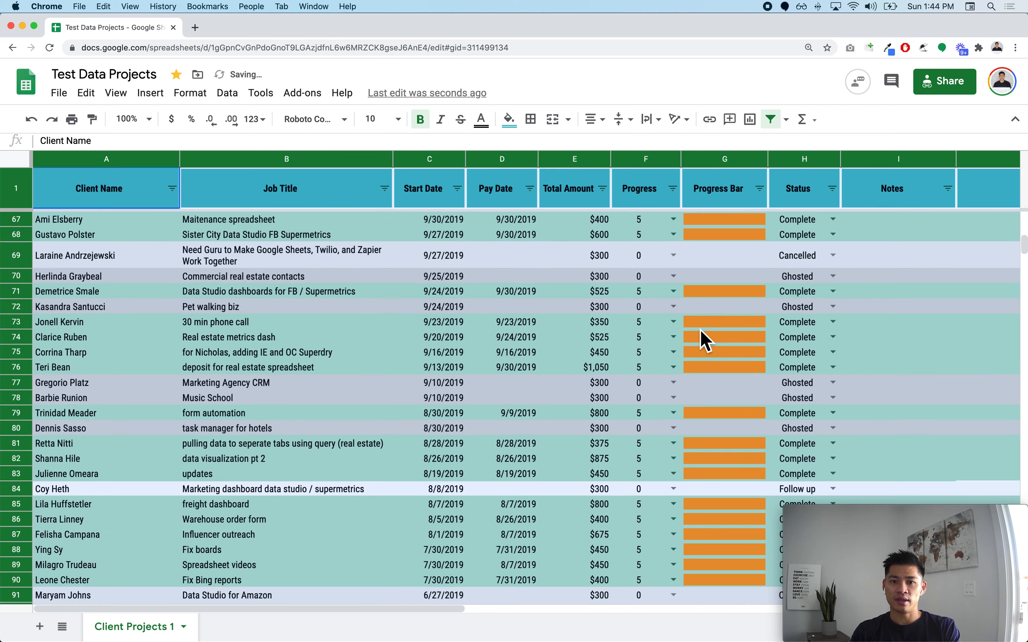
{"action": "left_click", "coordinate": [606, 334]}
- Examine the filter range across the pasted rows and down to the sheet's last row, and return to the first project
{"action": "scroll", "coordinate": [606, 335], "scroll_direction": "down", "scroll_amount": 20}
{"action": "scroll", "coordinate": [688, 603], "scroll_direction": "right", "scroll_amount": 3}
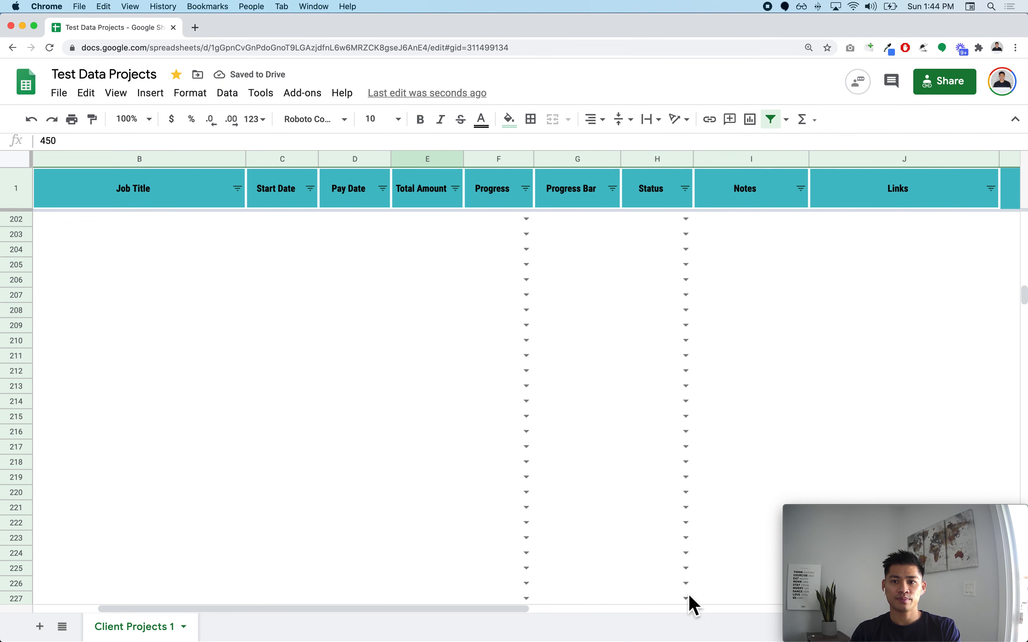
{"action": "scroll", "coordinate": [484, 389], "scroll_direction": "left", "scroll_amount": 3}
{"action": "scroll", "coordinate": [483, 388], "scroll_direction": "up", "scroll_amount": 20}
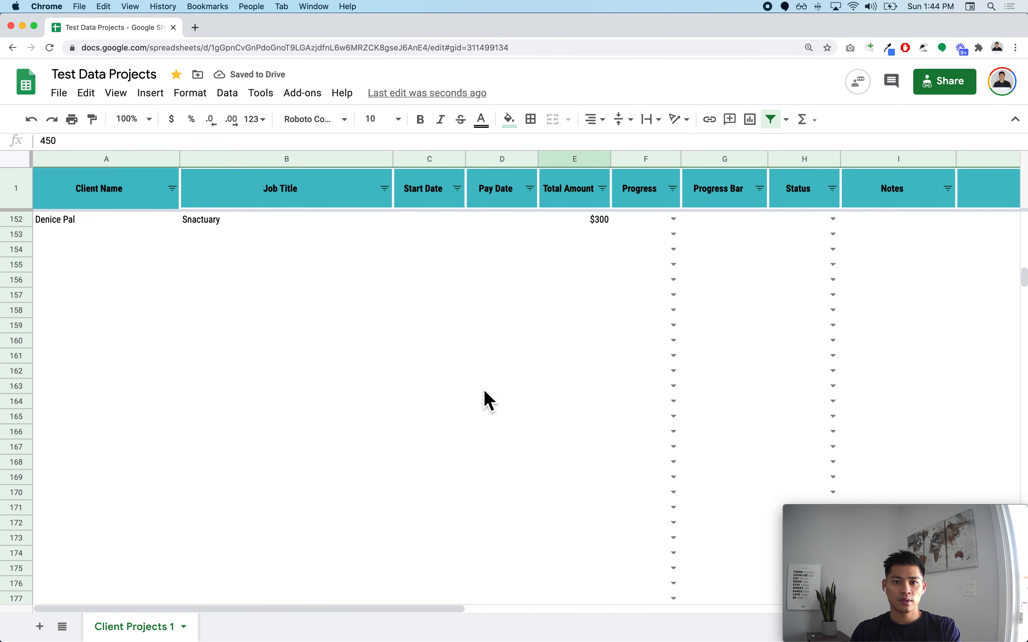
{"action": "scroll", "coordinate": [486, 401], "scroll_direction": "down", "scroll_amount": 5}
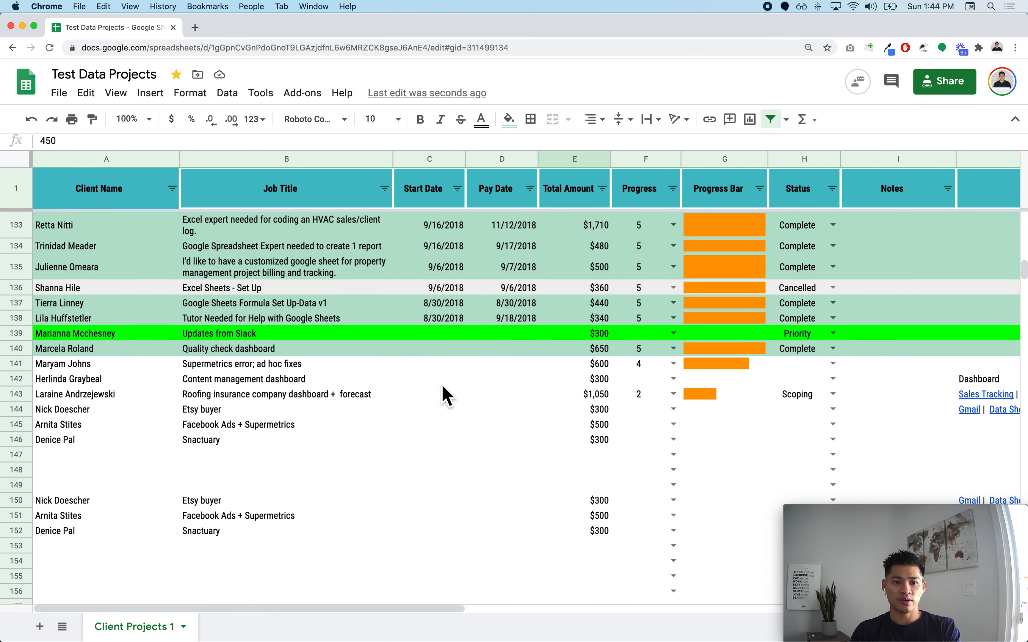
{"action": "scroll", "coordinate": [140, 450], "scroll_direction": "down", "scroll_amount": 3}
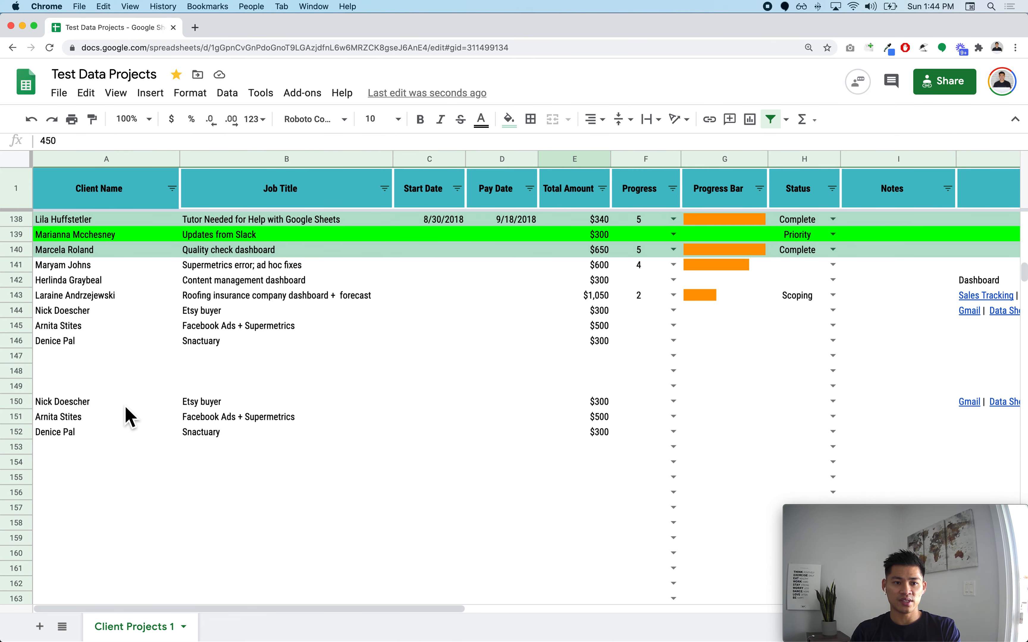
{"action": "scroll", "coordinate": [125, 406], "scroll_direction": "down", "scroll_amount": 20}
{"action": "left_click", "coordinate": [429, 375]}
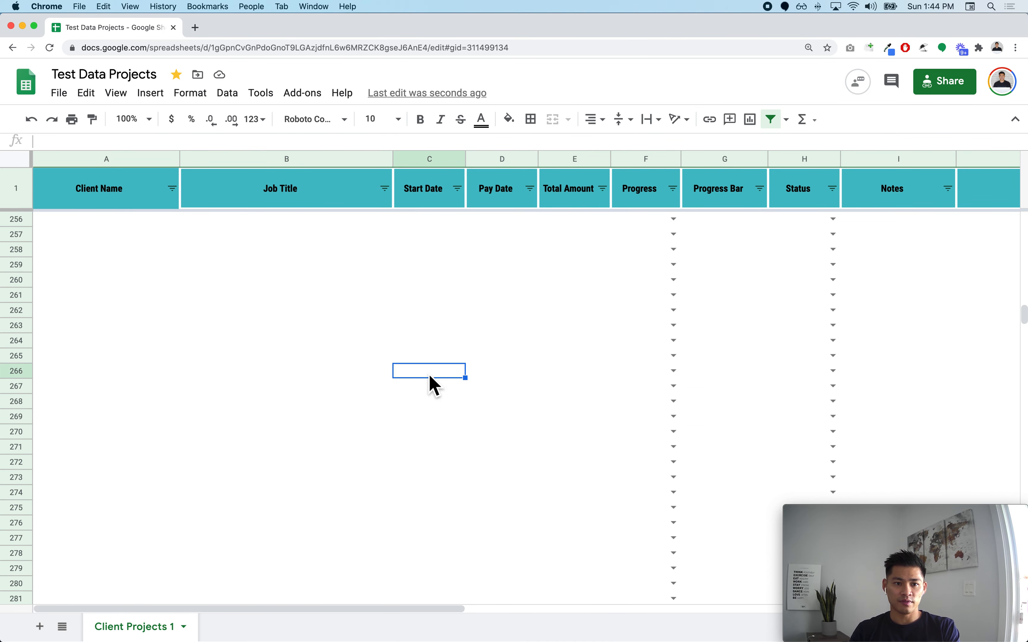
{"action": "key", "text": "super+Left"}
{"action": "key", "text": "super+Down"}
{"action": "left_click", "coordinate": [351, 463]}
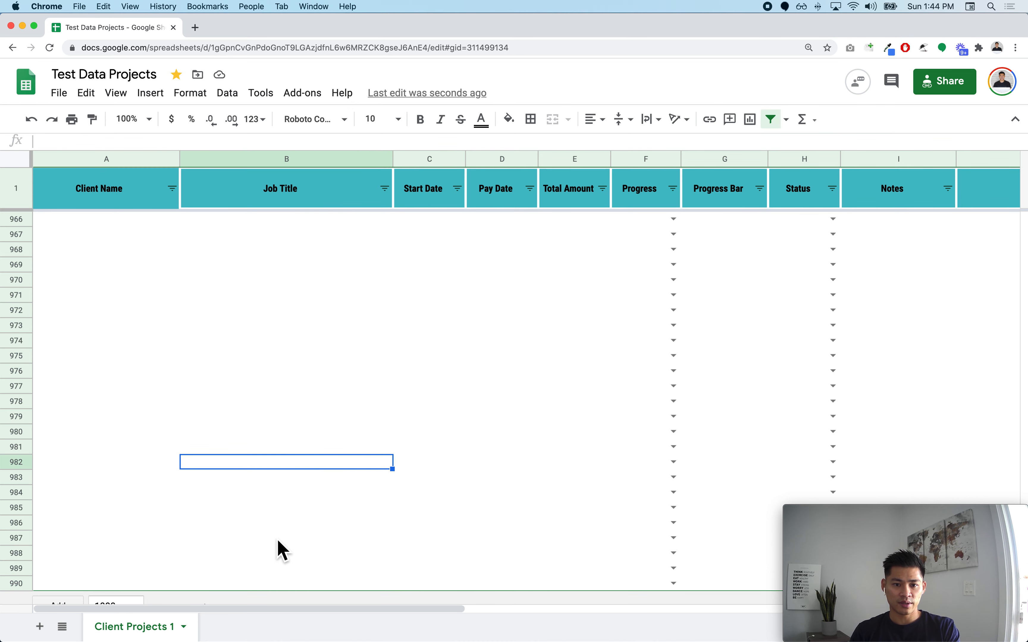
{"action": "key", "text": "super+Up"}
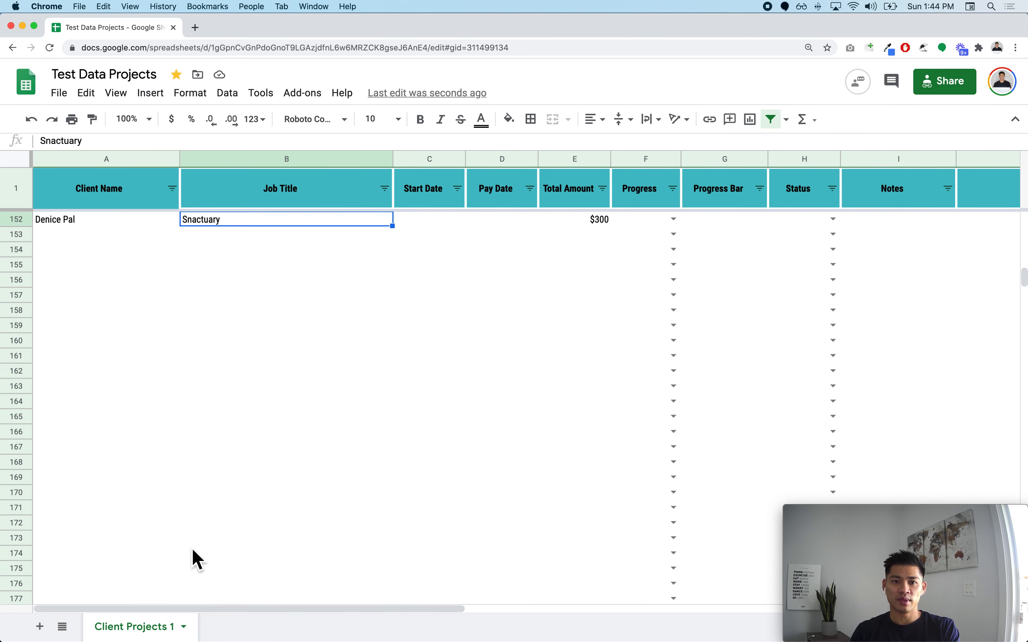
{"action": "key", "text": "Up"}
{"action": "key", "text": "Up"}
{"action": "key", "text": "super+Up"}
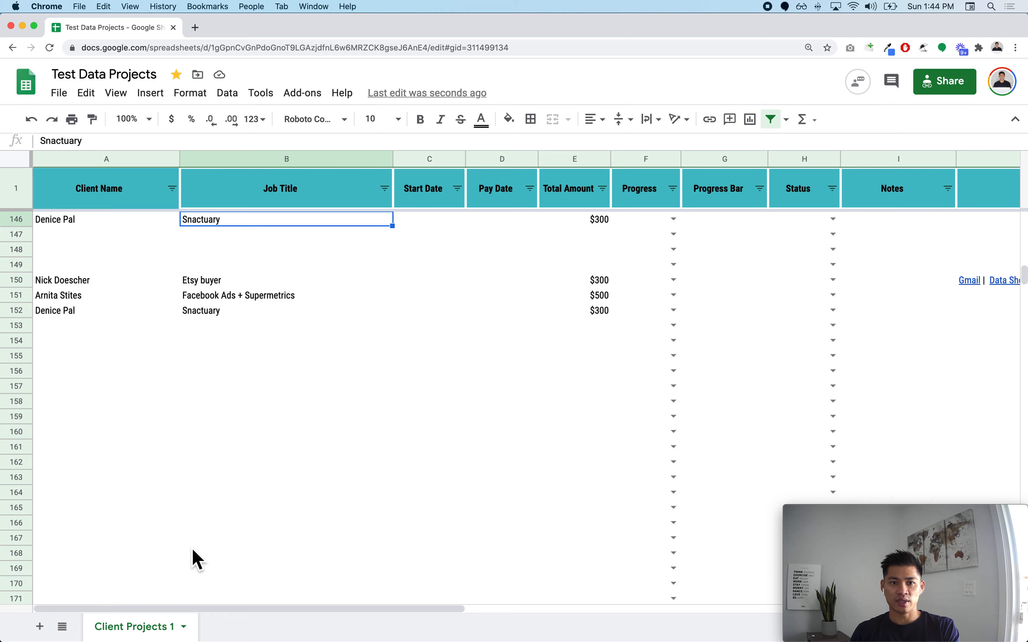
{"action": "key", "text": "Left"}
{"action": "key", "text": "super+Up"}
{"action": "key", "text": "super+Up"}
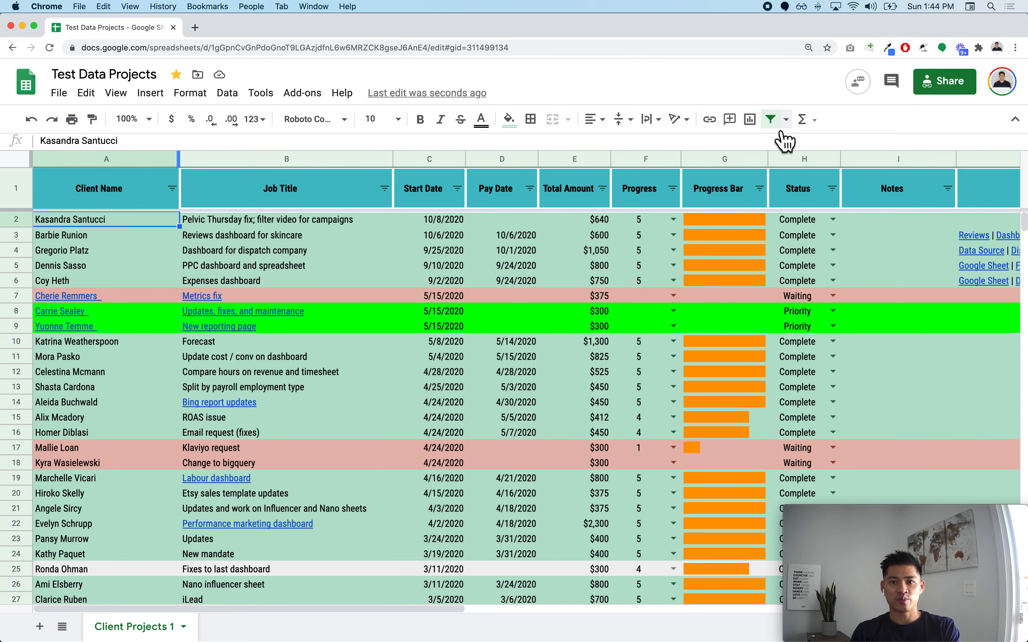
- Turn the filter off, insert one row above the header row, and enter "TITLE OF SPREADSHEET" in A1
{"action": "left_click", "coordinate": [771, 120]}
{"action": "left_click", "coordinate": [19, 195]}
{"action": "right_click", "coordinate": [19, 195]}
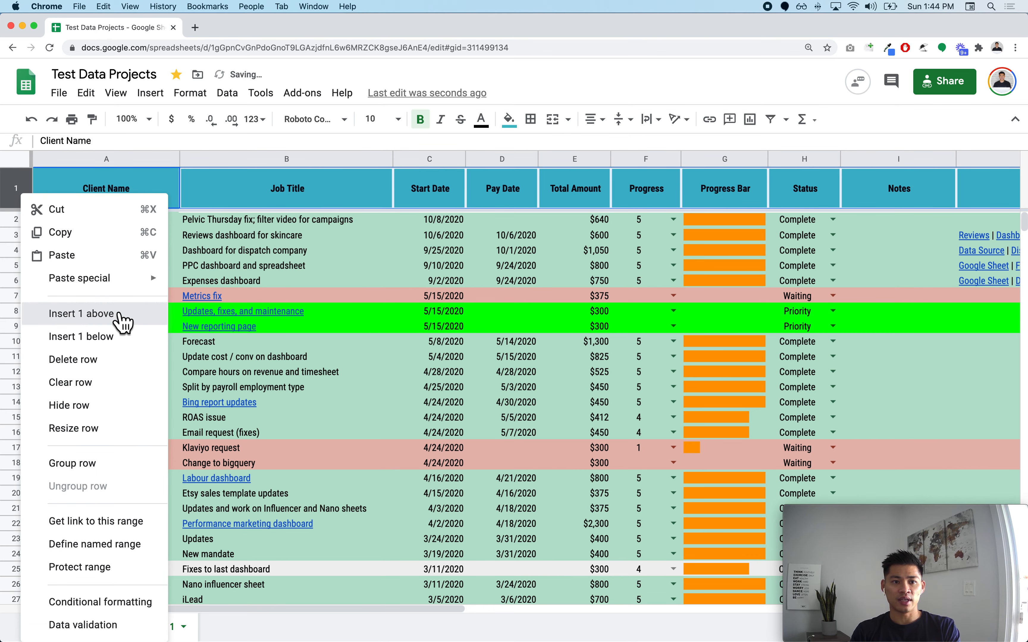
{"action": "left_click", "coordinate": [119, 319]}
{"action": "left_click", "coordinate": [95, 191]}
{"action": "type", "text": "TITLE OF SPREADSHEET"}
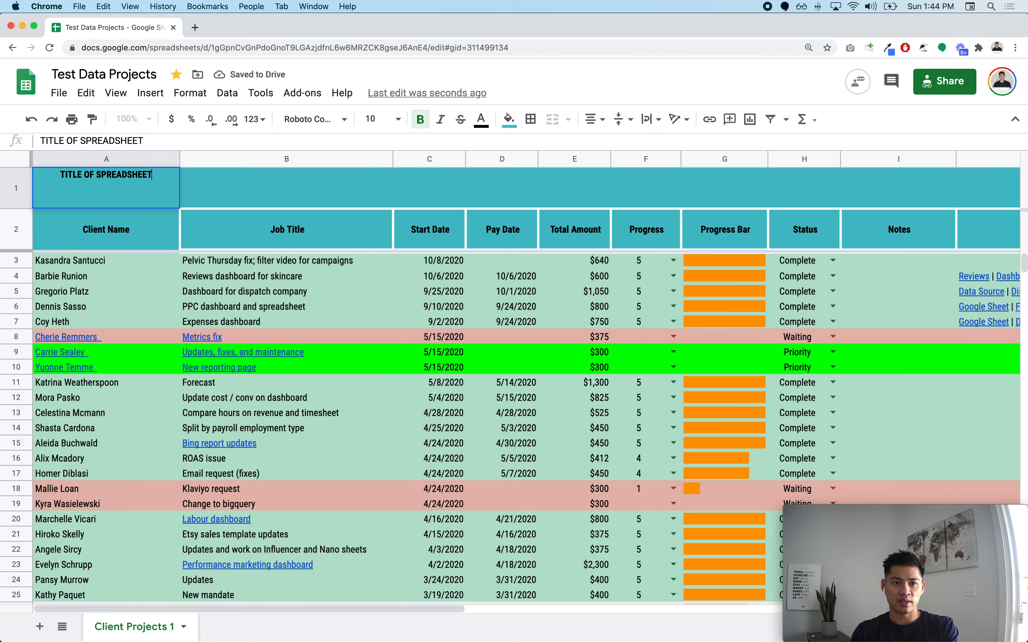
{"action": "key", "text": "Return"}
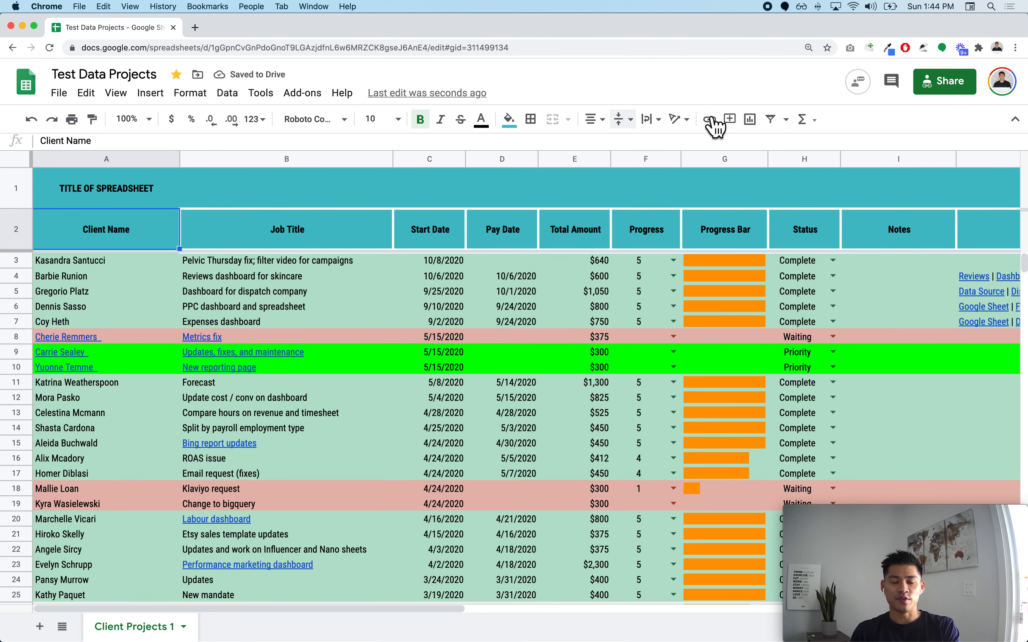
- Turn the filter on from the Client Name header cell in row 2
{"action": "left_click", "coordinate": [770, 123]}
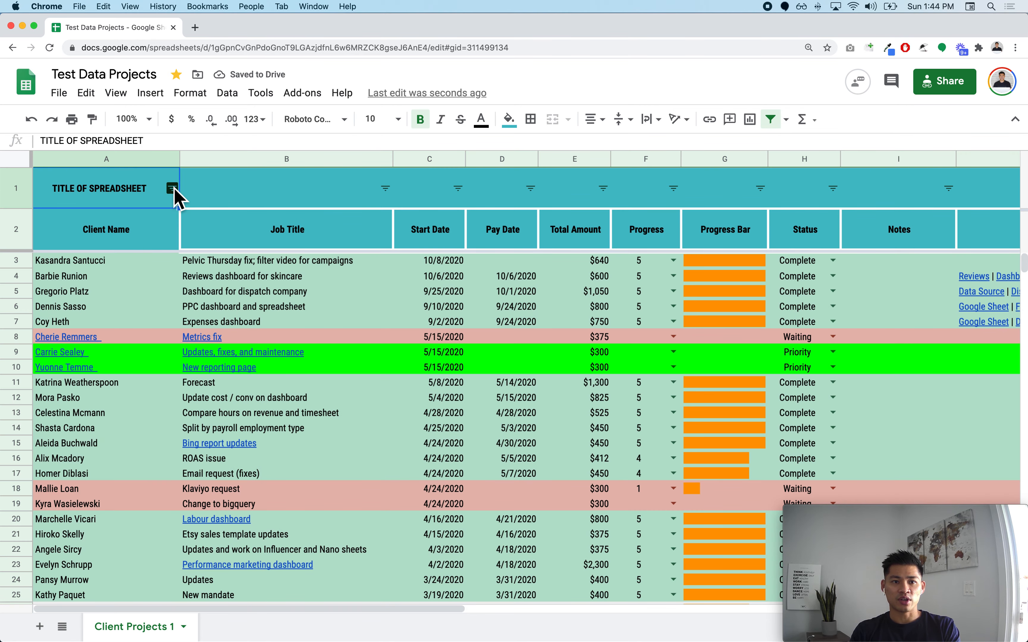
- Sort column B A → Z from the title row's filter, and undo that sort
{"action": "left_click", "coordinate": [172, 189]}
{"action": "left_click", "coordinate": [319, 187]}
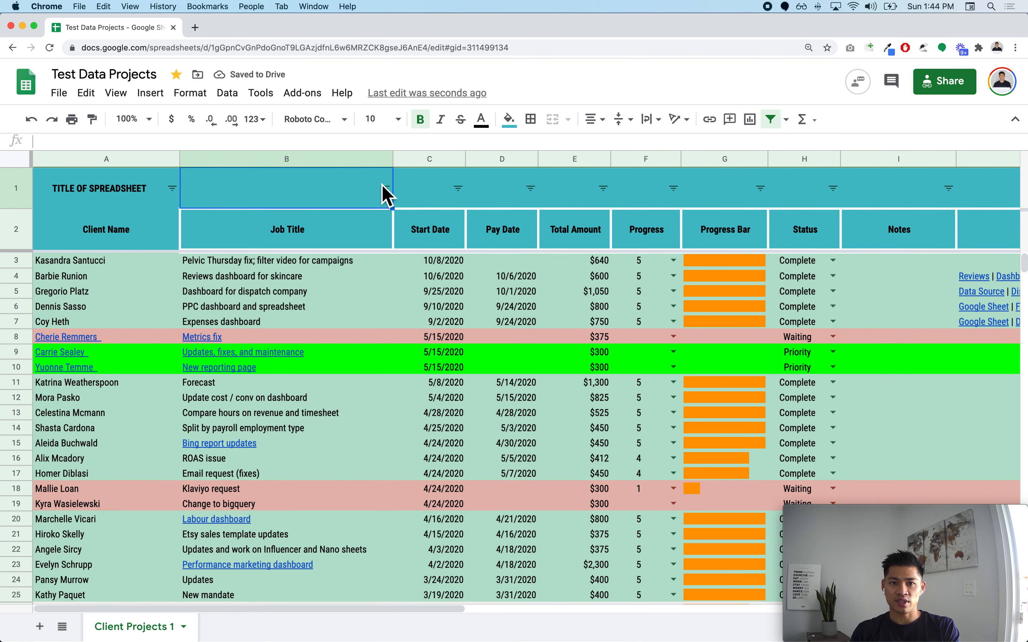
{"action": "left_click", "coordinate": [385, 189]}
{"action": "scroll", "coordinate": [281, 482], "scroll_direction": "down", "scroll_amount": 10}
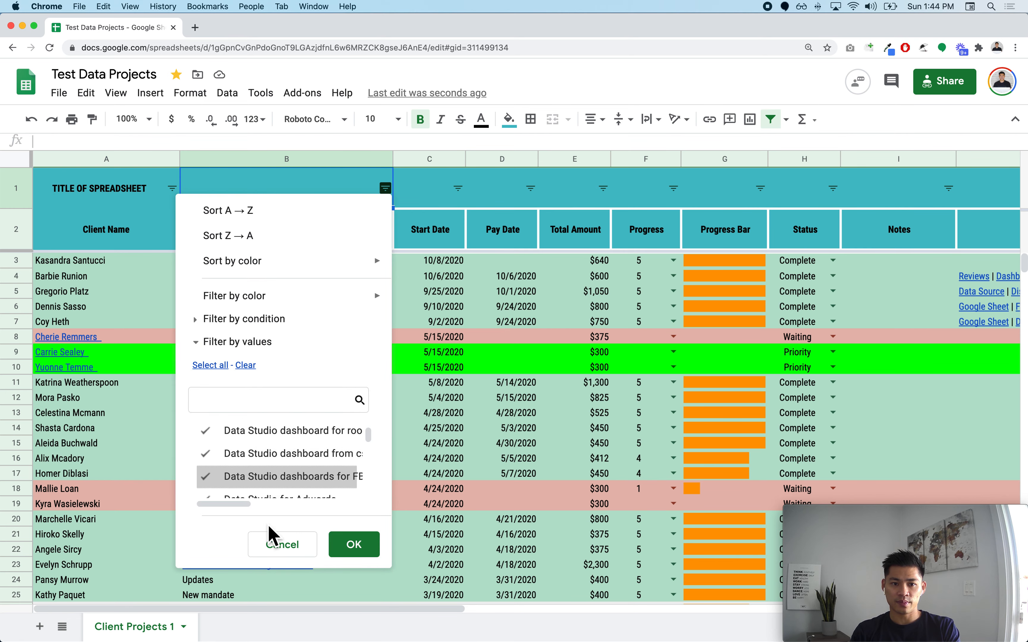
{"action": "left_click", "coordinate": [233, 221]}
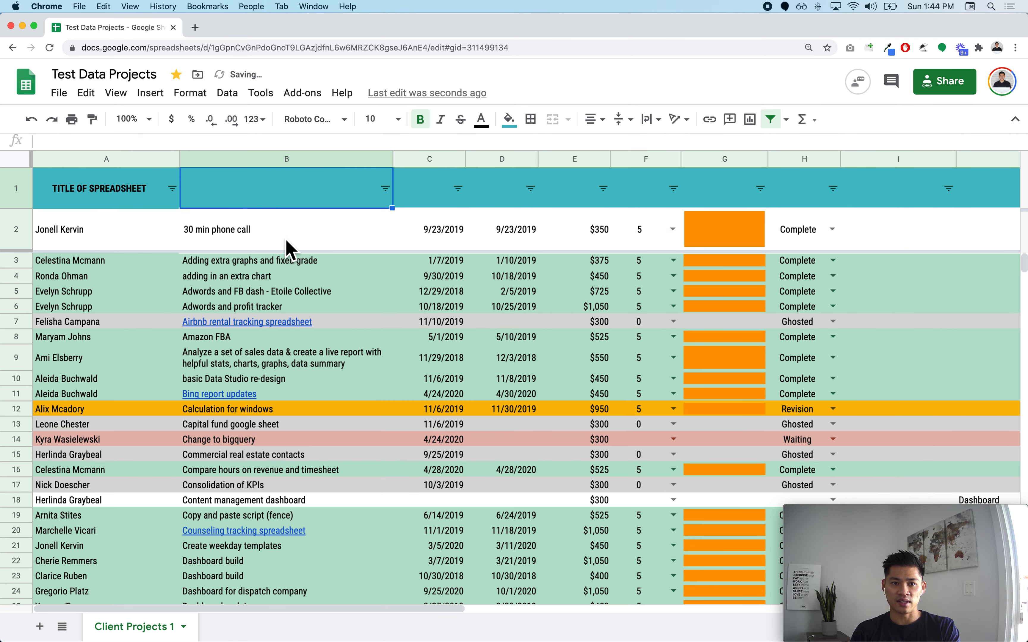
{"action": "key", "text": "super+z"}
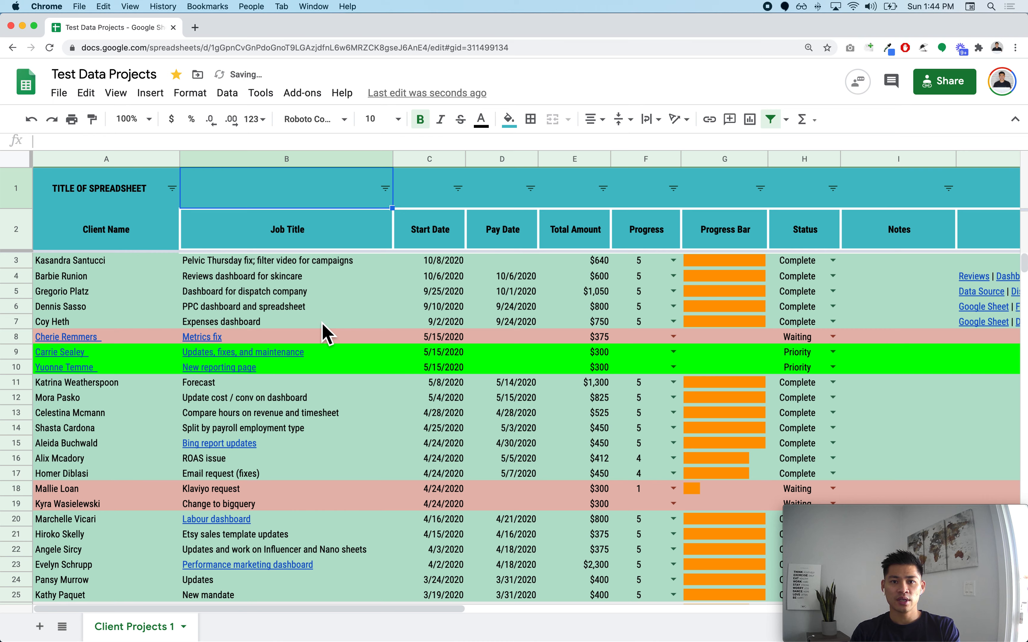
- Turn off the filter that sits on title row 1
{"action": "left_click", "coordinate": [351, 370]}
{"action": "left_click", "coordinate": [243, 246]}
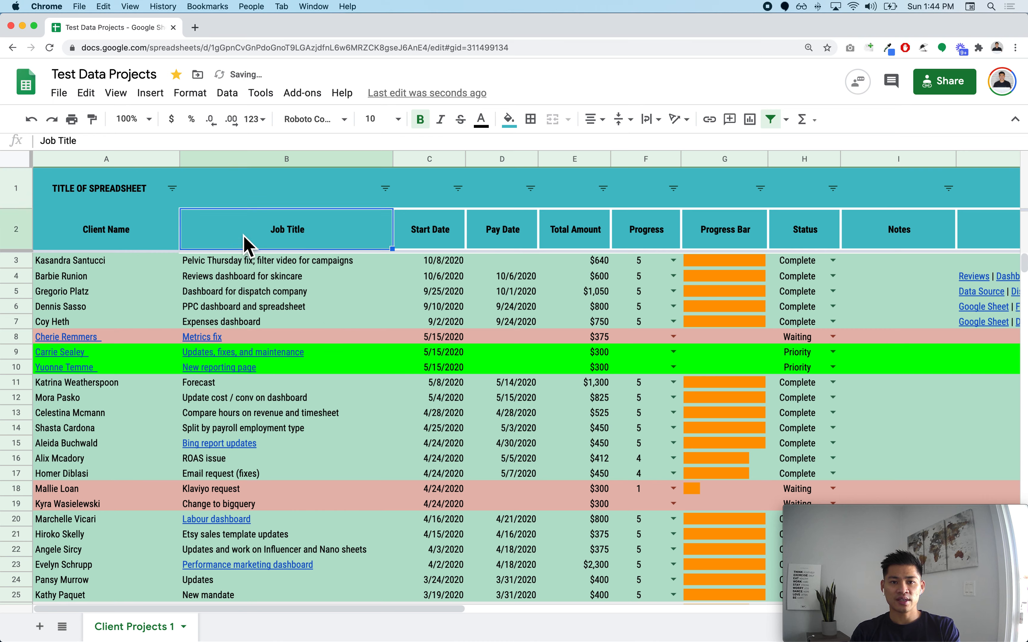
{"action": "left_click", "coordinate": [25, 236]}
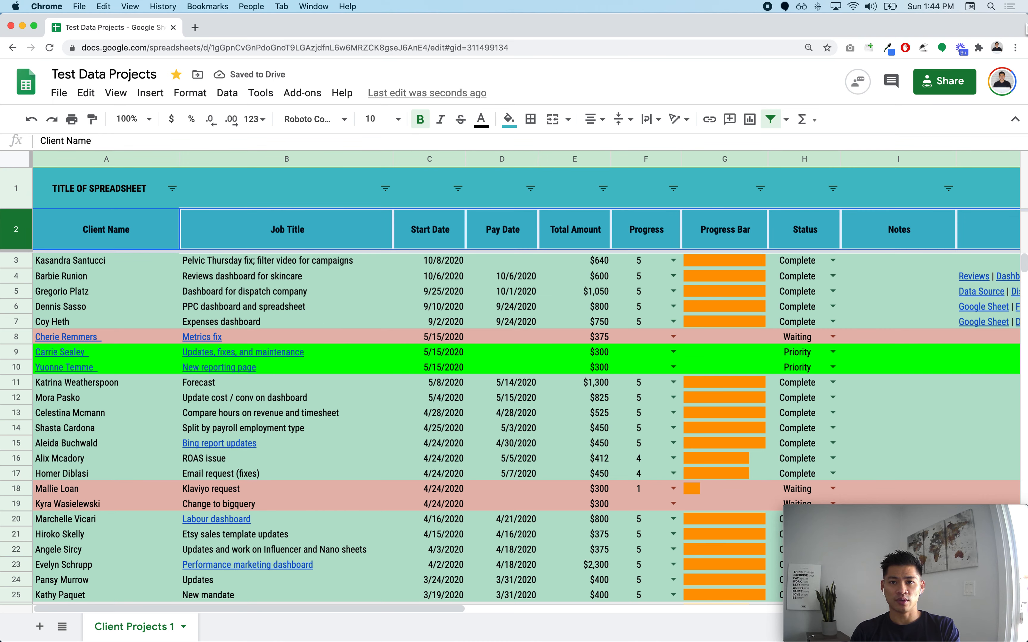
{"action": "left_click", "coordinate": [770, 121]}
{"action": "left_click", "coordinate": [609, 229]}
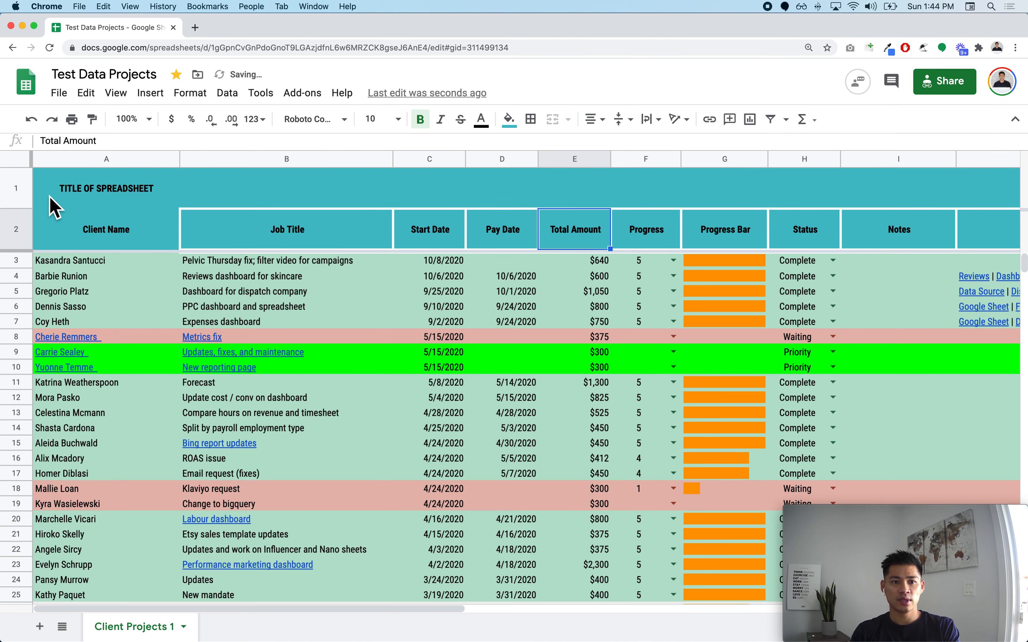
- Turn the filter on with only header row 2 selected, and examine how far down its range reaches
{"action": "left_click", "coordinate": [25, 237]}
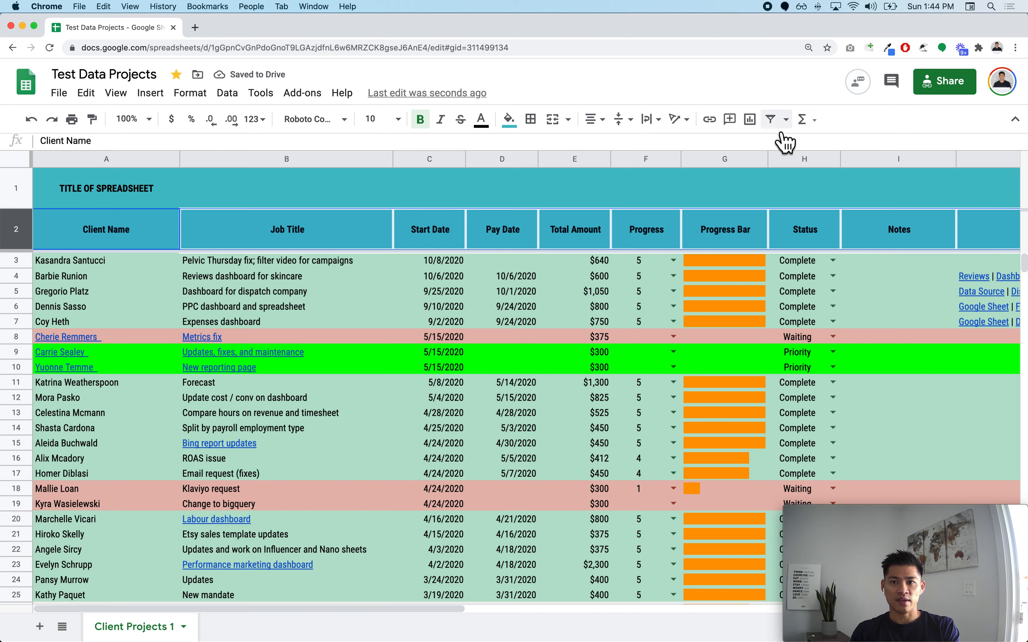
{"action": "left_click", "coordinate": [770, 119]}
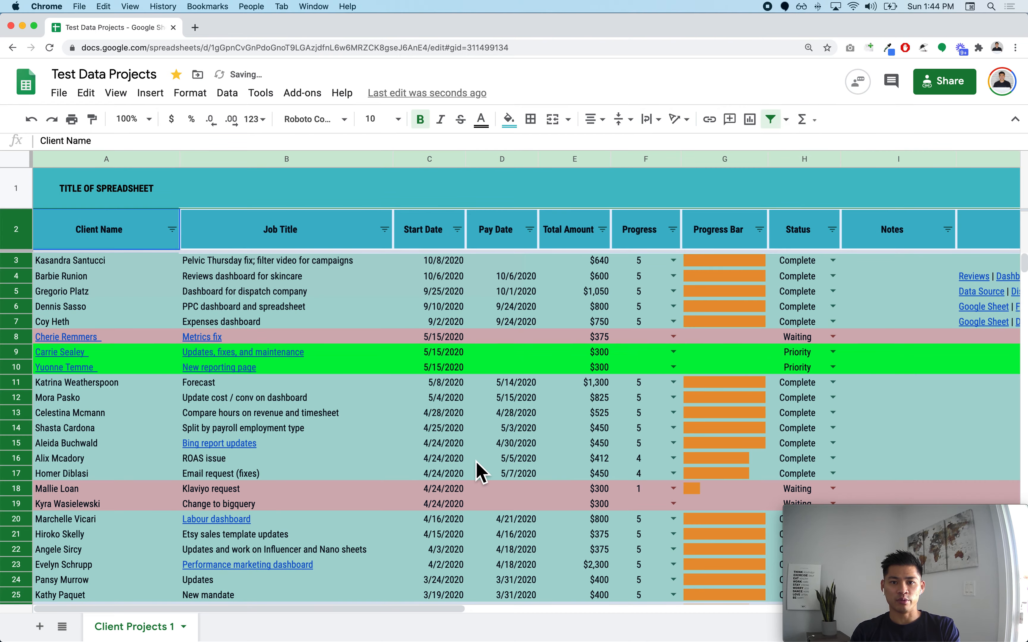
{"action": "scroll", "coordinate": [479, 470], "scroll_direction": "down", "scroll_amount": 20}
{"action": "scroll", "coordinate": [480, 471], "scroll_direction": "right", "scroll_amount": 3}
{"action": "scroll", "coordinate": [479, 472], "scroll_direction": "down", "scroll_amount": 20}
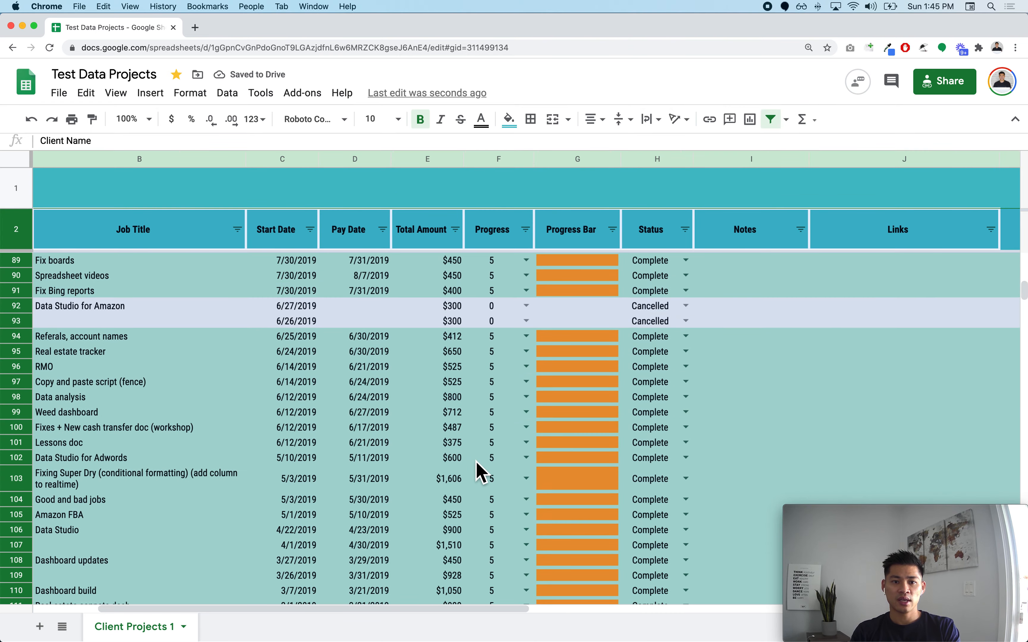
{"action": "scroll", "coordinate": [477, 471], "scroll_direction": "left", "scroll_amount": 3}
{"action": "scroll", "coordinate": [140, 374], "scroll_direction": "up", "scroll_amount": 2}
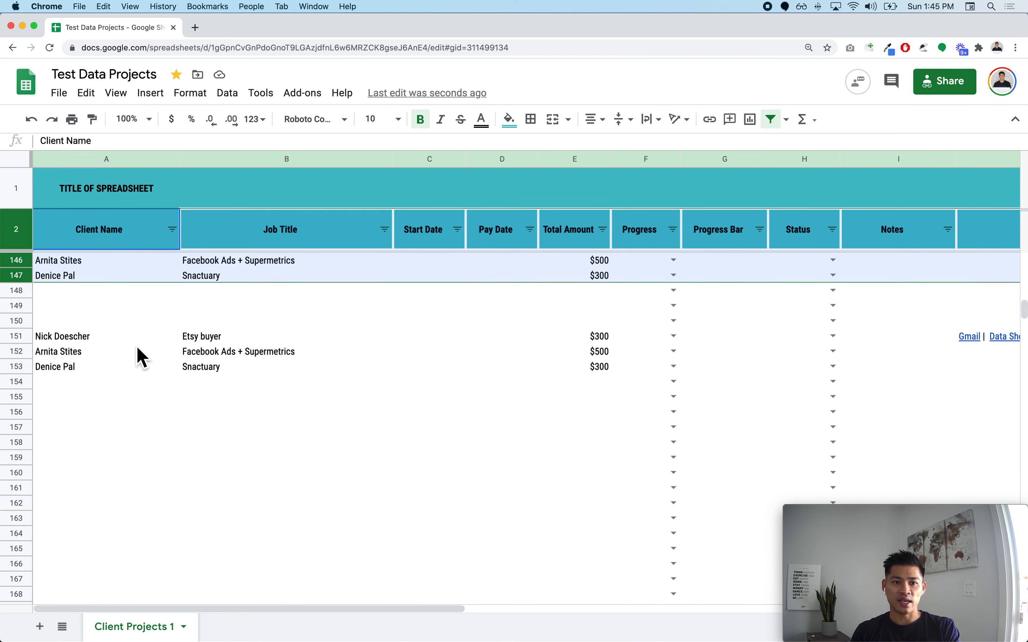
{"action": "key", "text": "Down"}
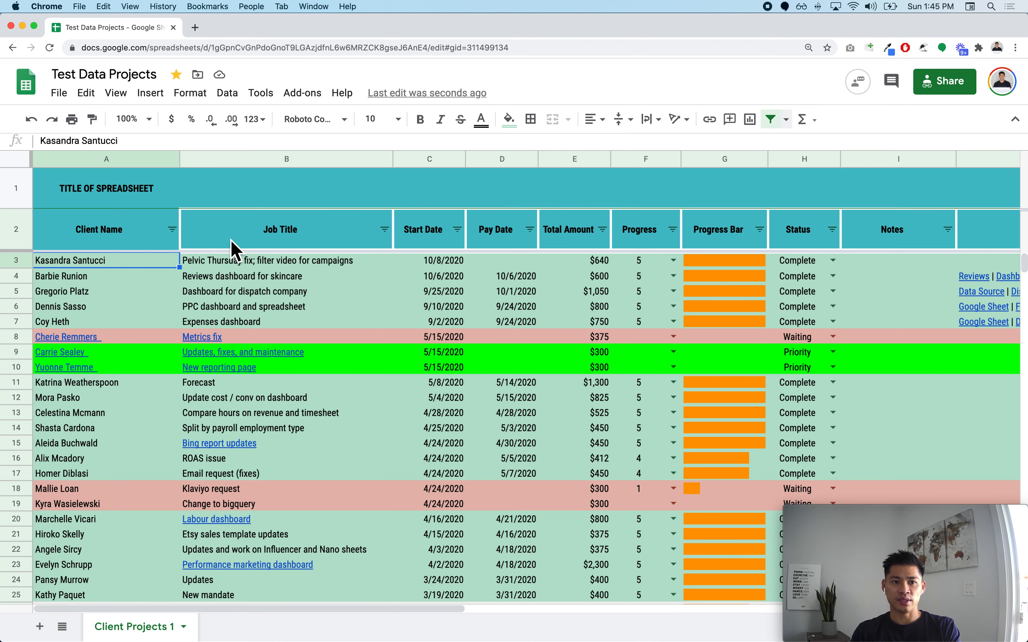
- Turn the filter off, select everything from header row 2 down to the sheet's last row, and turn the filter on for that selection
{"action": "key", "text": "super+alt+r"}
{"action": "left_click", "coordinate": [28, 234]}
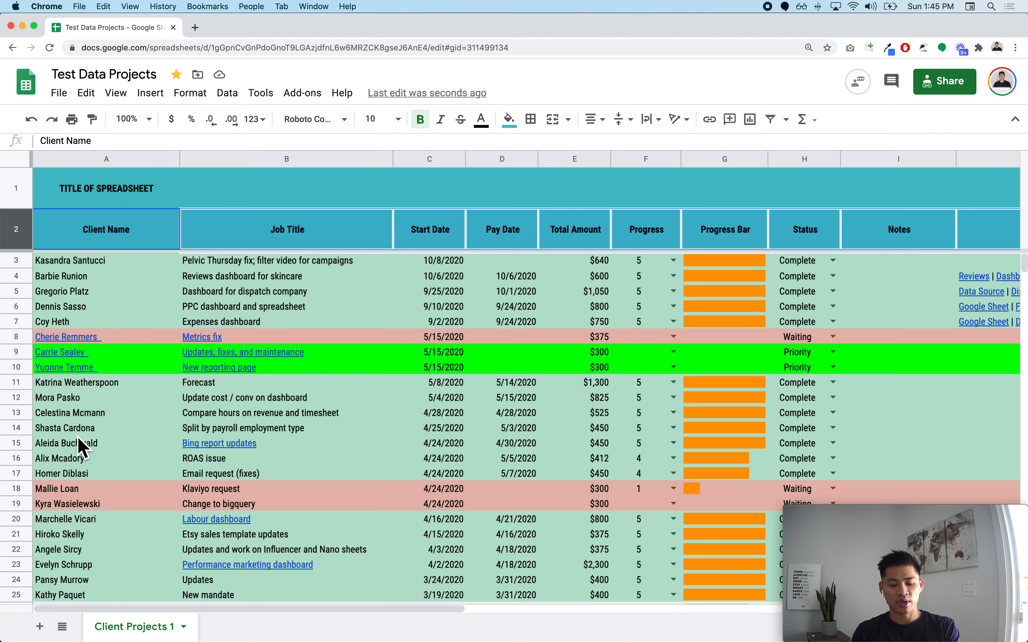
{"action": "scroll", "coordinate": [78, 438], "scroll_direction": "down", "scroll_amount": 20}
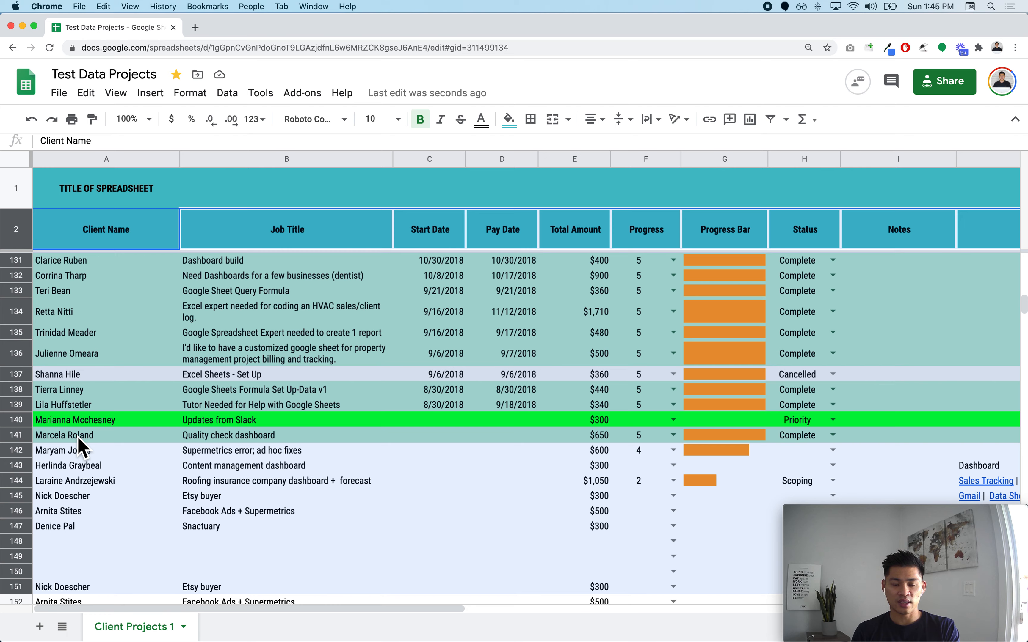
{"action": "scroll", "coordinate": [77, 436], "scroll_direction": "down", "scroll_amount": 1}
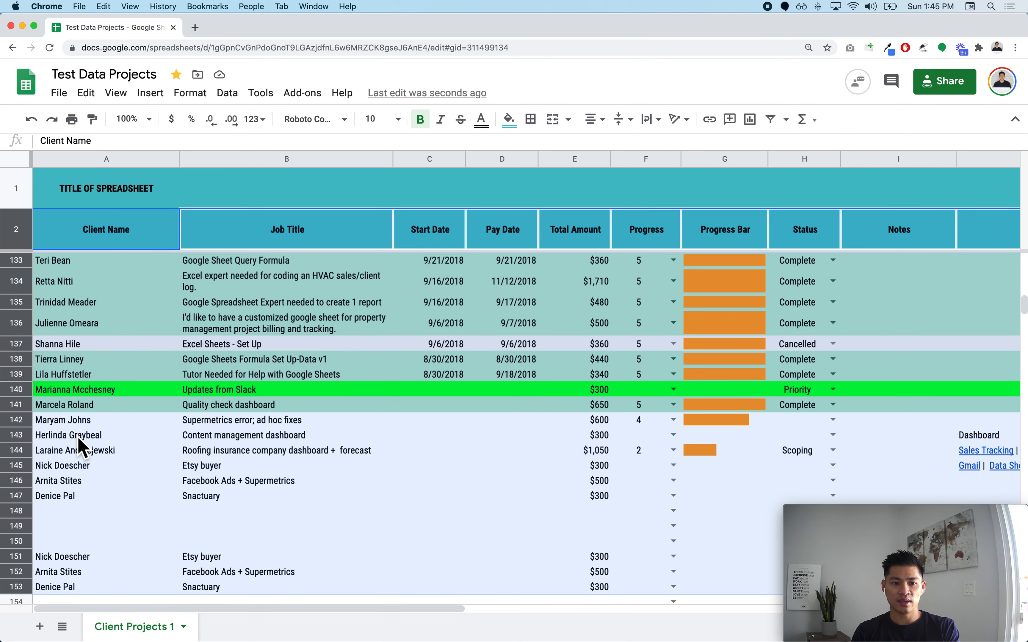
{"action": "scroll", "coordinate": [77, 436], "scroll_direction": "down", "scroll_amount": 20}
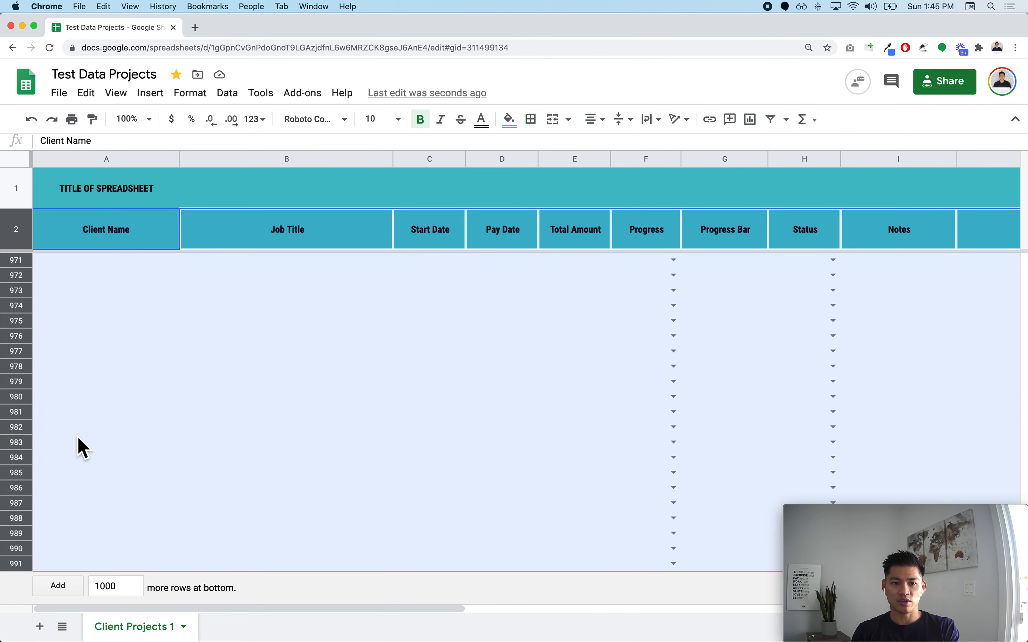
{"action": "left_click", "coordinate": [770, 120]}
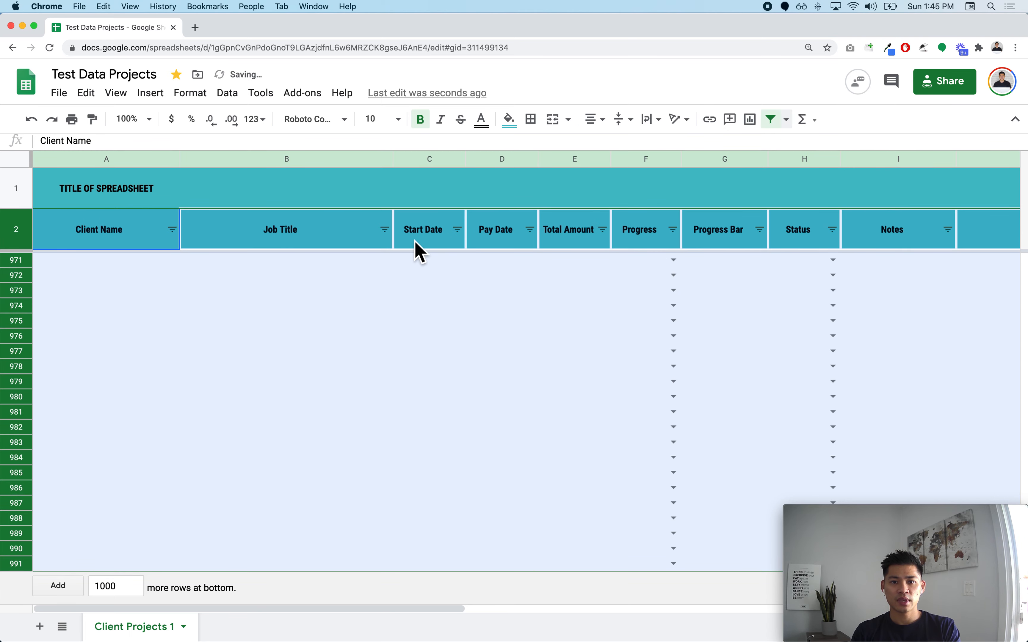
{"action": "left_click", "coordinate": [348, 239]}
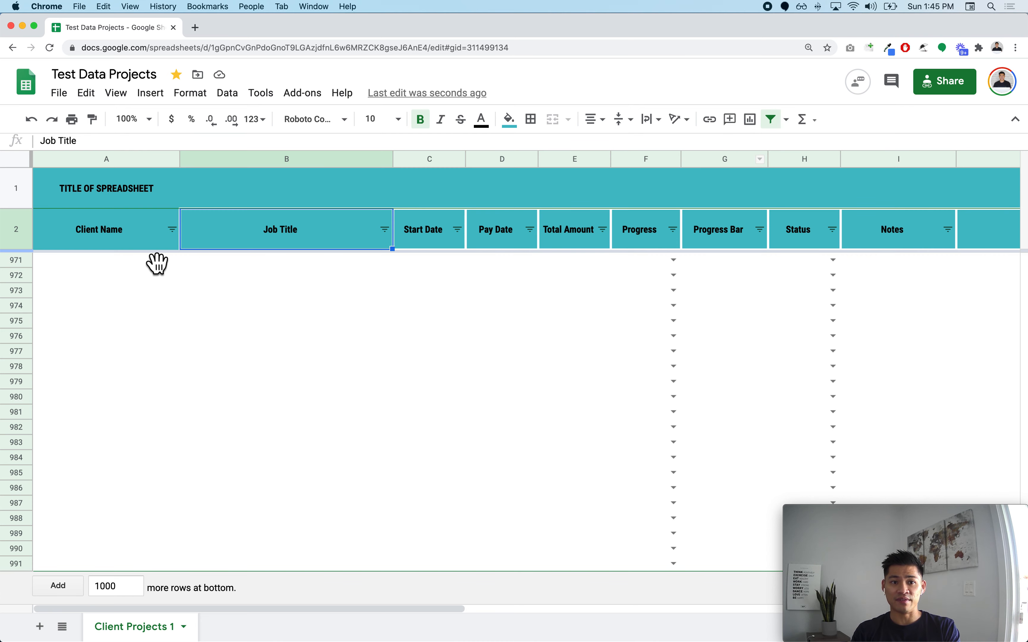
{"action": "left_click", "coordinate": [121, 245]}
{"action": "left_click", "coordinate": [6, 235]}
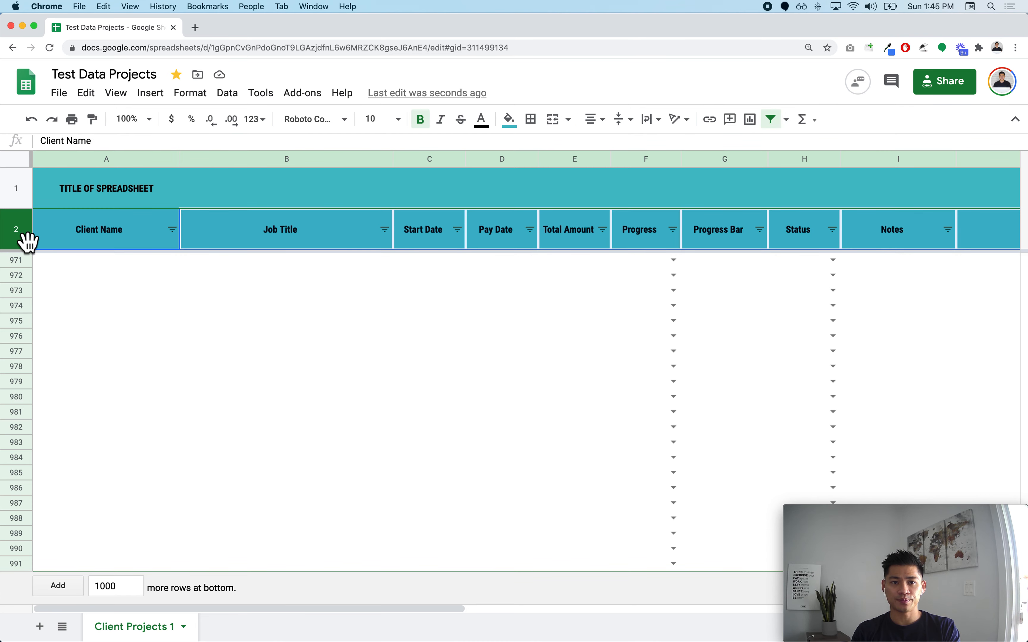
{"action": "left_click", "coordinate": [169, 306]}
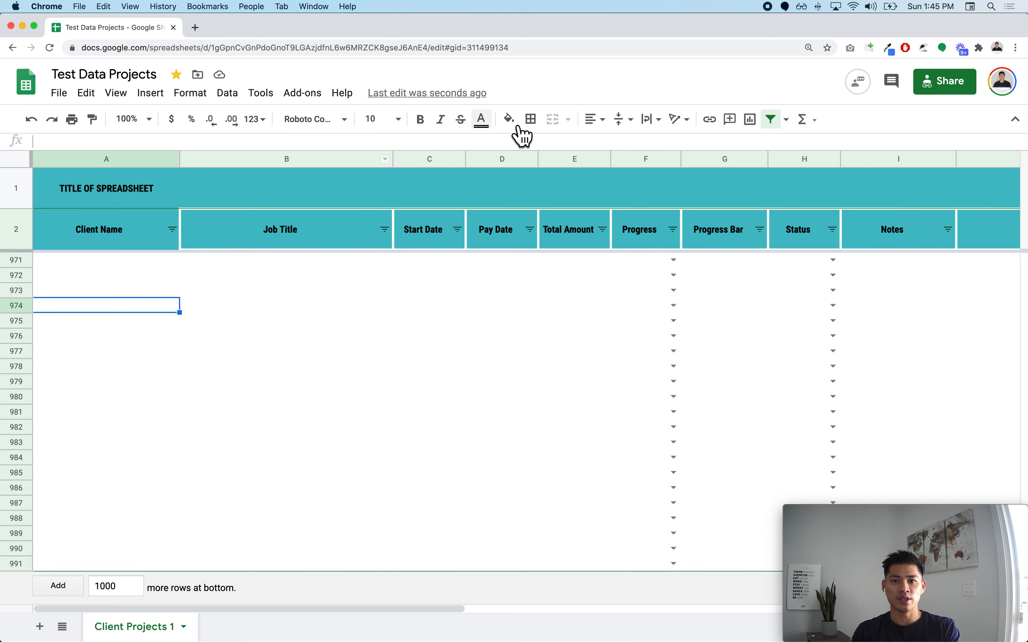
- Turn the filter off and try to select the project rows downward from header row 2
{"action": "left_click", "coordinate": [772, 120]}
{"action": "left_click_drag", "start_coordinate": [248, 245], "coordinate": [115, 351]}
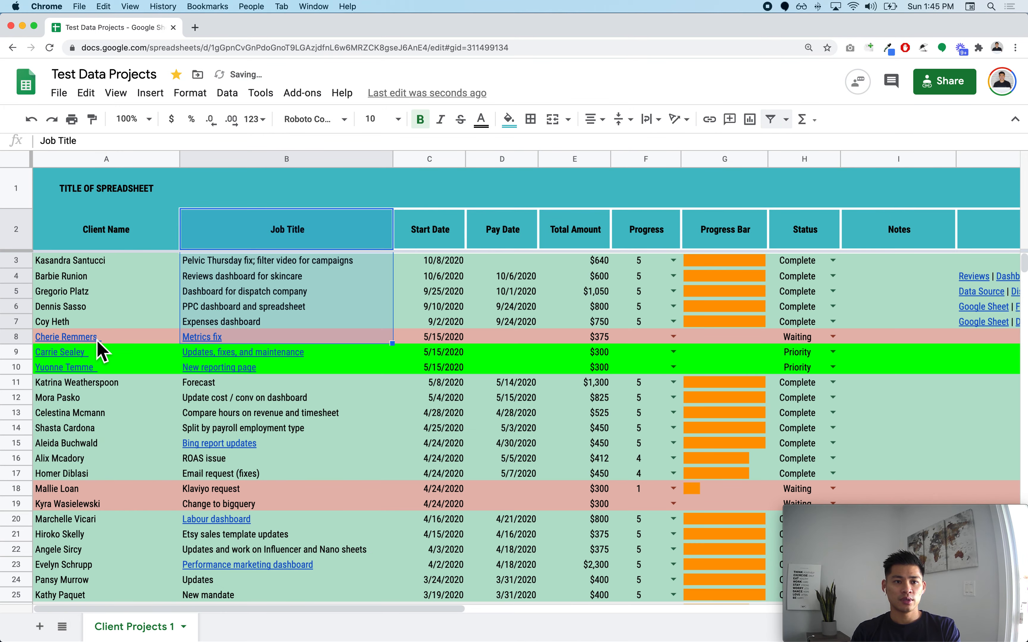
{"action": "left_click", "coordinate": [112, 340]}
{"action": "left_click", "coordinate": [35, 237]}
{"action": "scroll", "coordinate": [35, 237], "scroll_direction": "down", "scroll_amount": 5}
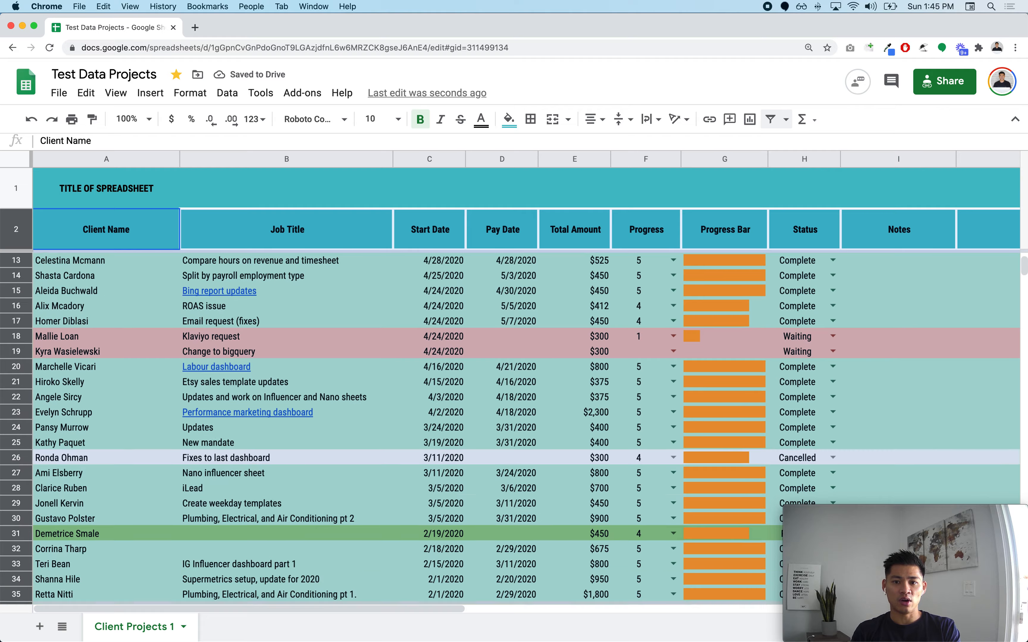
{"action": "scroll", "coordinate": [510, 425], "scroll_direction": "down", "scroll_amount": 20}
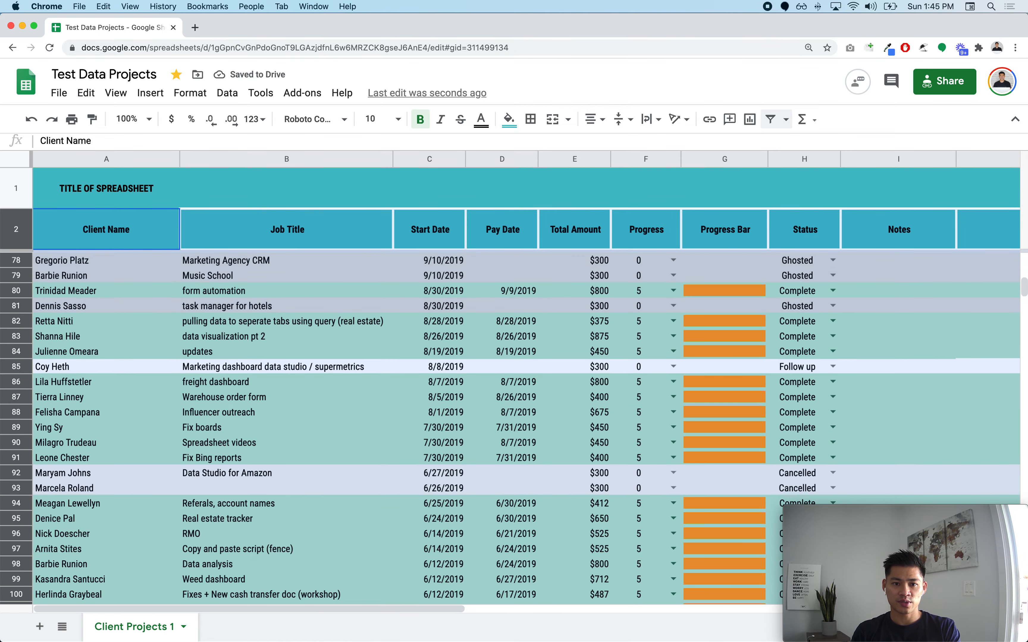
{"action": "scroll", "coordinate": [163, 351], "scroll_direction": "down", "scroll_amount": 3}
{"action": "left_click", "coordinate": [163, 351]}
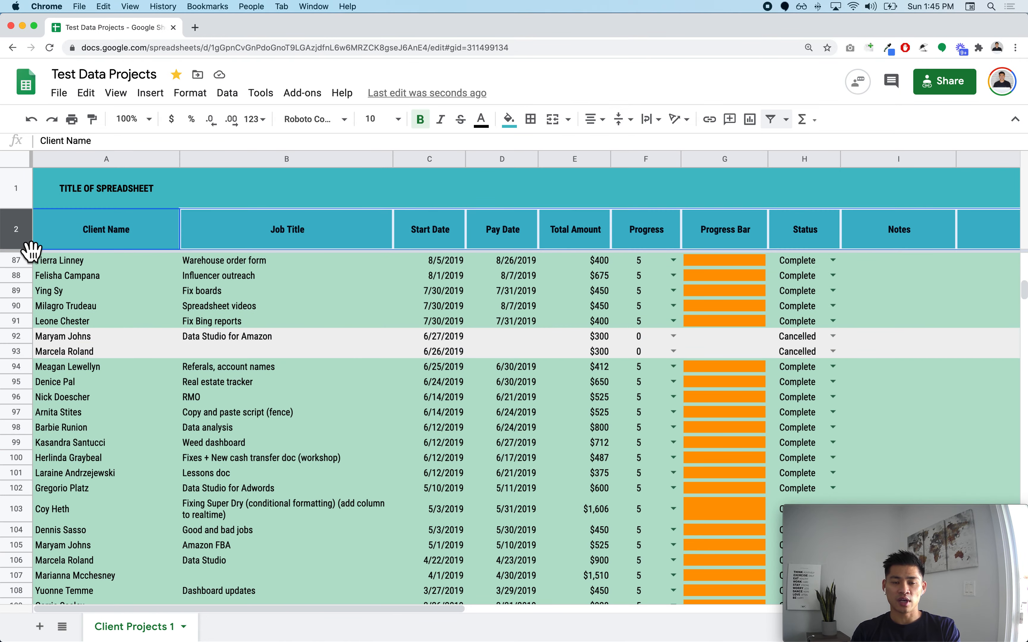
- Delete the three blank rows 148 to 150 between the project entries
{"action": "left_click", "coordinate": [224, 248]}
{"action": "scroll", "coordinate": [228, 304], "scroll_direction": "up", "scroll_amount": 20}
{"action": "scroll", "coordinate": [228, 315], "scroll_direction": "down", "scroll_amount": 9}
{"action": "scroll", "coordinate": [225, 322], "scroll_direction": "down", "scroll_amount": 12}
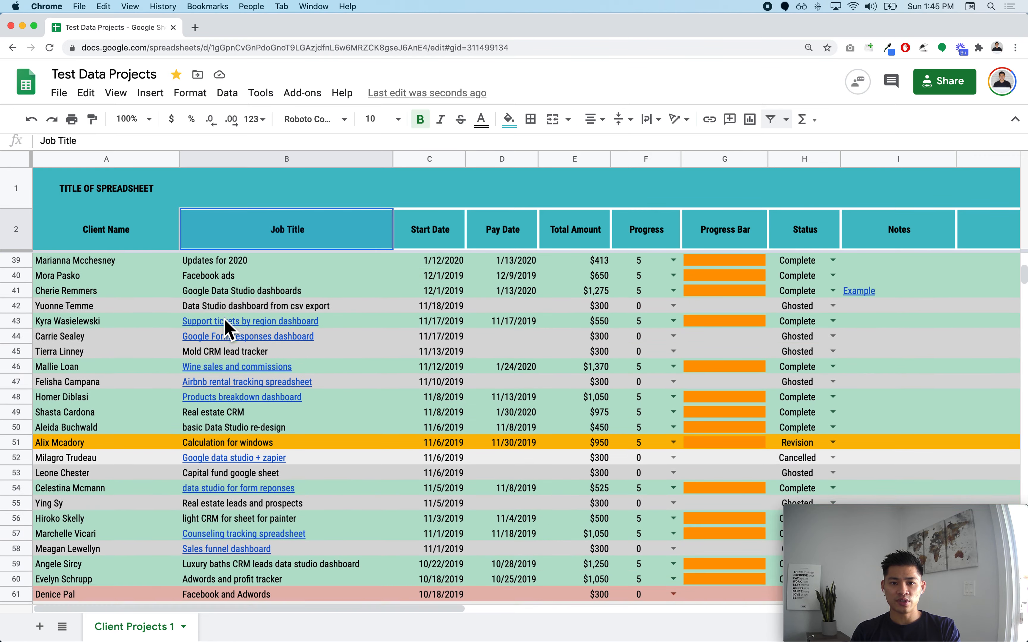
{"action": "scroll", "coordinate": [225, 322], "scroll_direction": "down", "scroll_amount": 20}
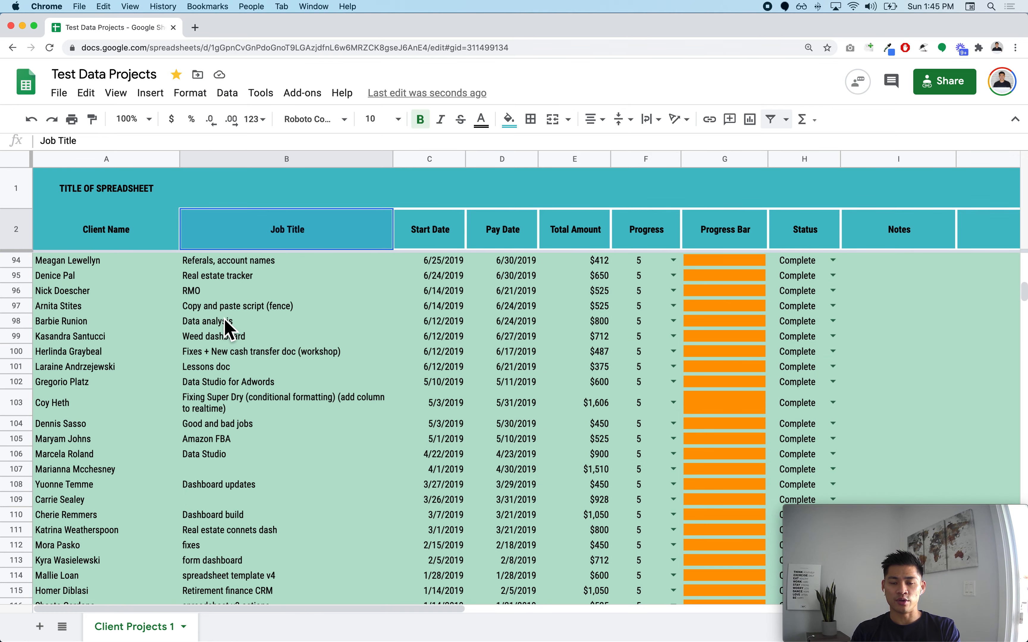
{"action": "scroll", "coordinate": [225, 322], "scroll_direction": "up", "scroll_amount": 3}
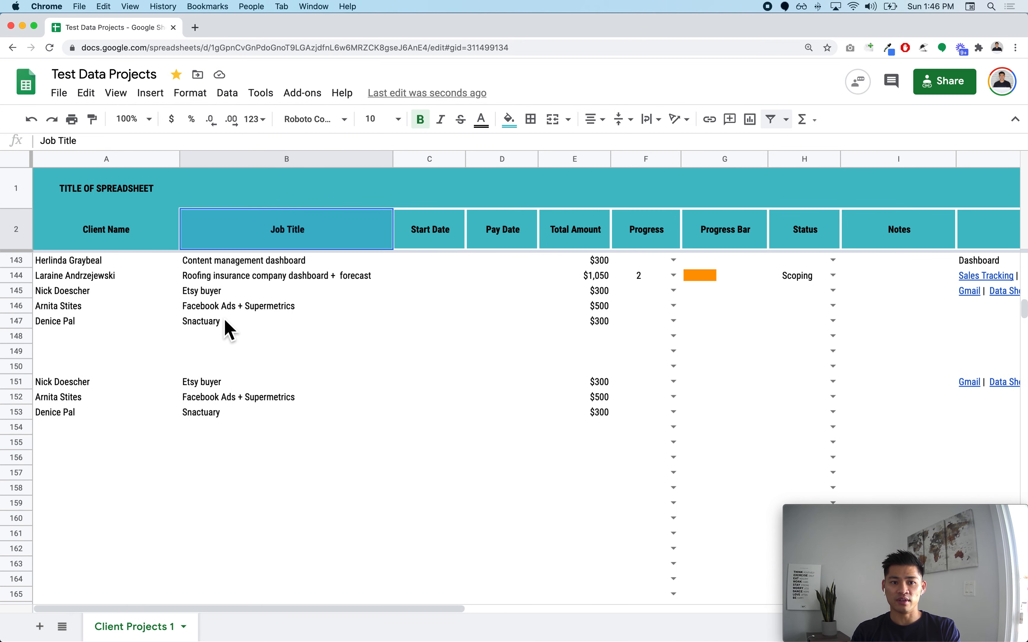
{"action": "left_click_drag", "start_coordinate": [26, 336], "coordinate": [25, 366]}
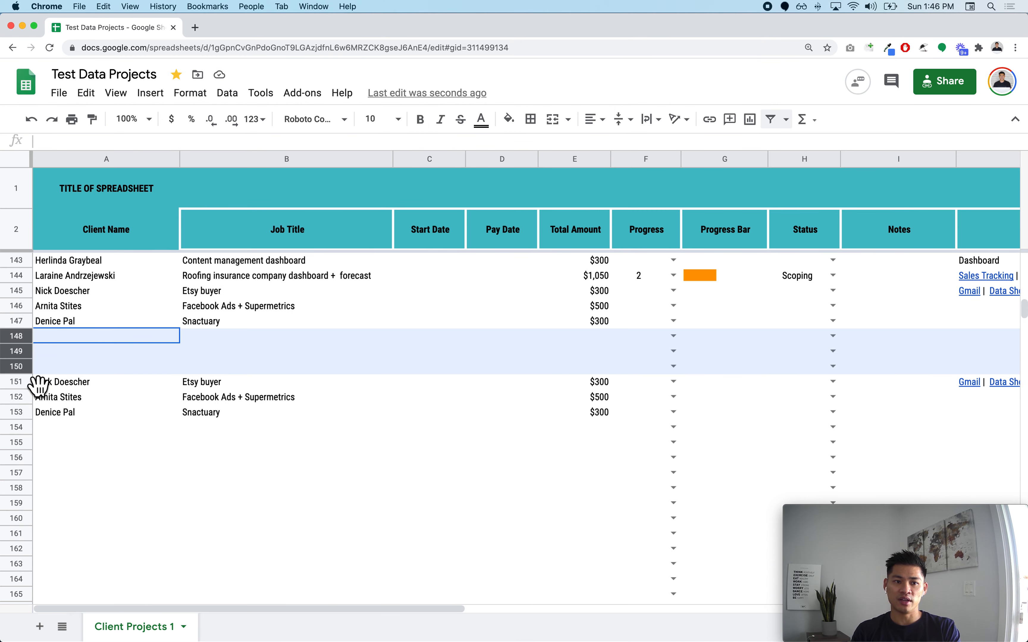
{"action": "right_click", "coordinate": [33, 367]}
{"action": "left_click", "coordinate": [68, 368]}
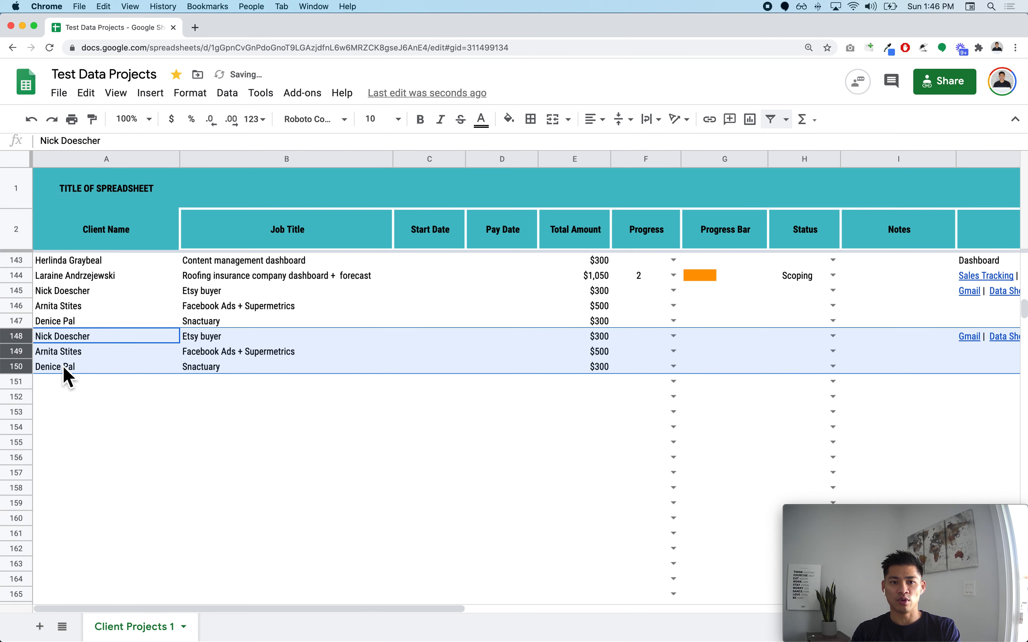
- Select all rows from header row 2 down to the sheet's last row and turn the filter on
{"action": "left_click", "coordinate": [26, 241]}
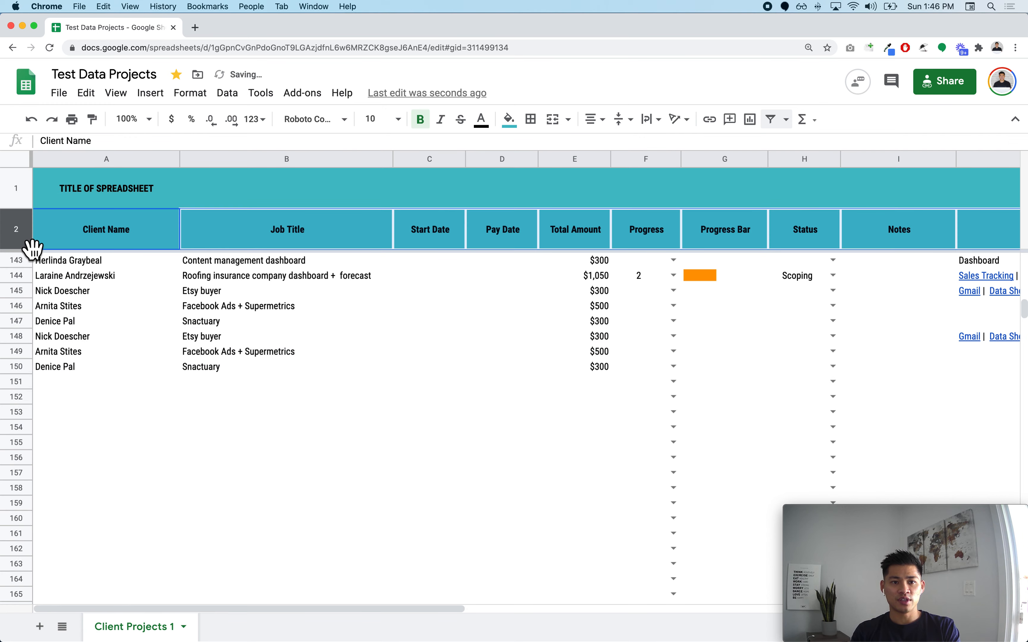
{"action": "key", "text": "super+shift+Down"}
{"action": "key", "text": "super+shift+Down"}
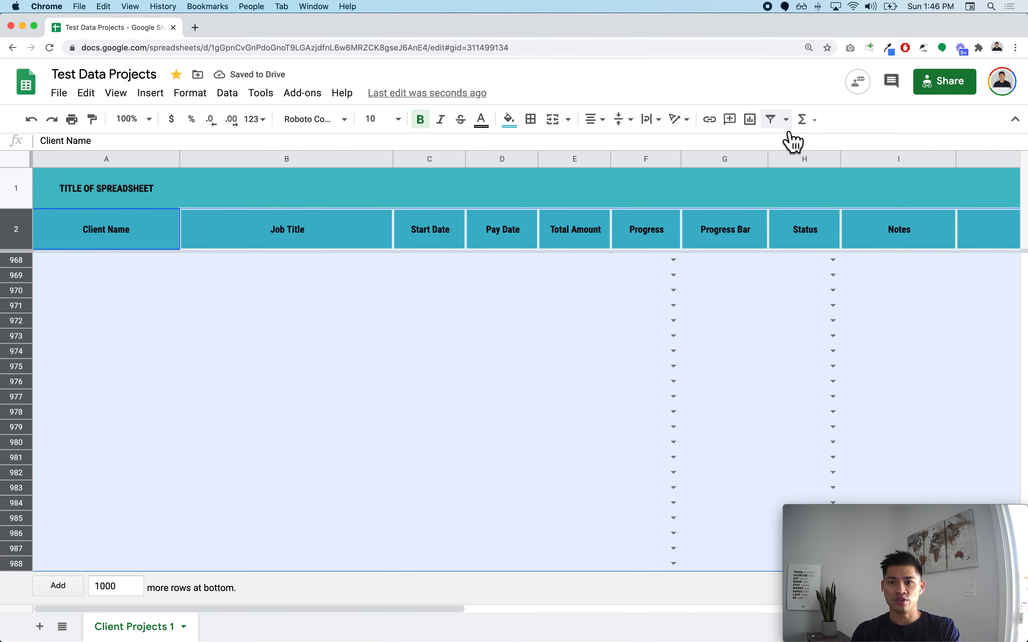
{"action": "left_click", "coordinate": [785, 127]}
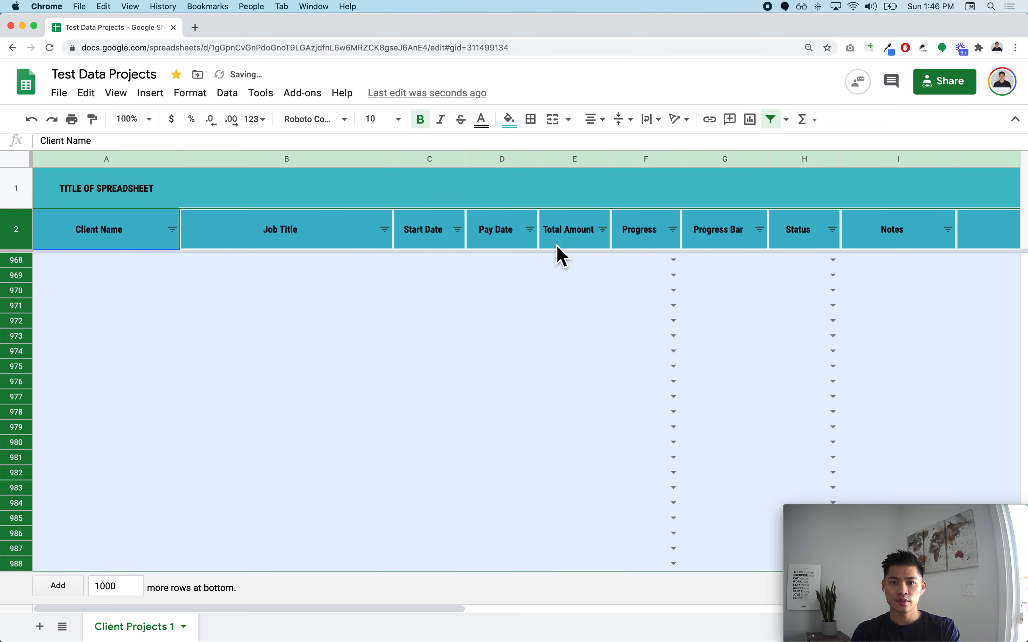
- Filter the Total Amount column by the condition greater than or equal to 500
{"action": "left_click", "coordinate": [561, 256]}
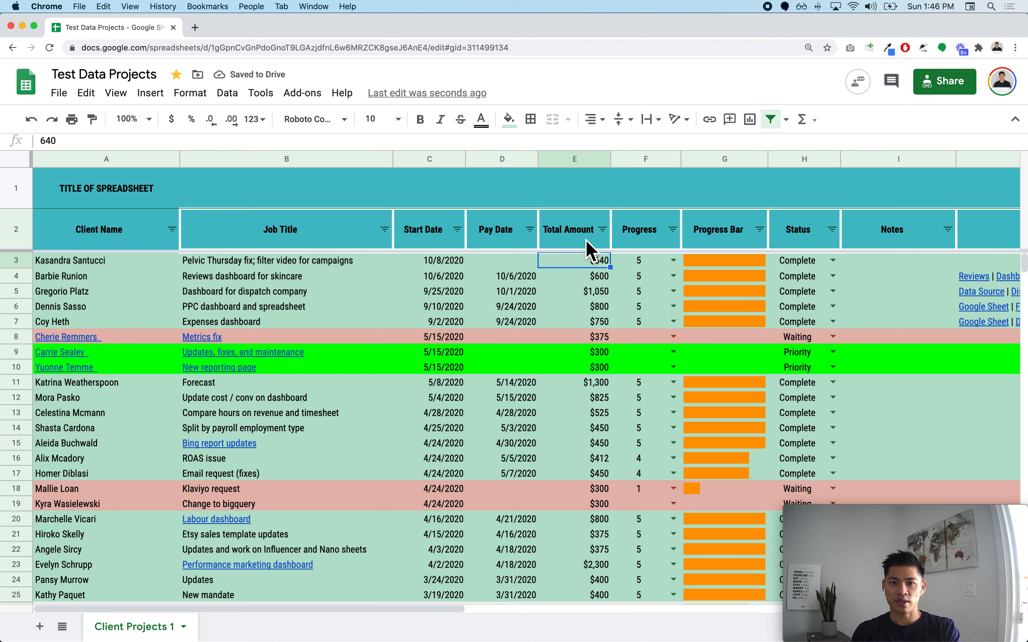
{"action": "left_click", "coordinate": [602, 230]}
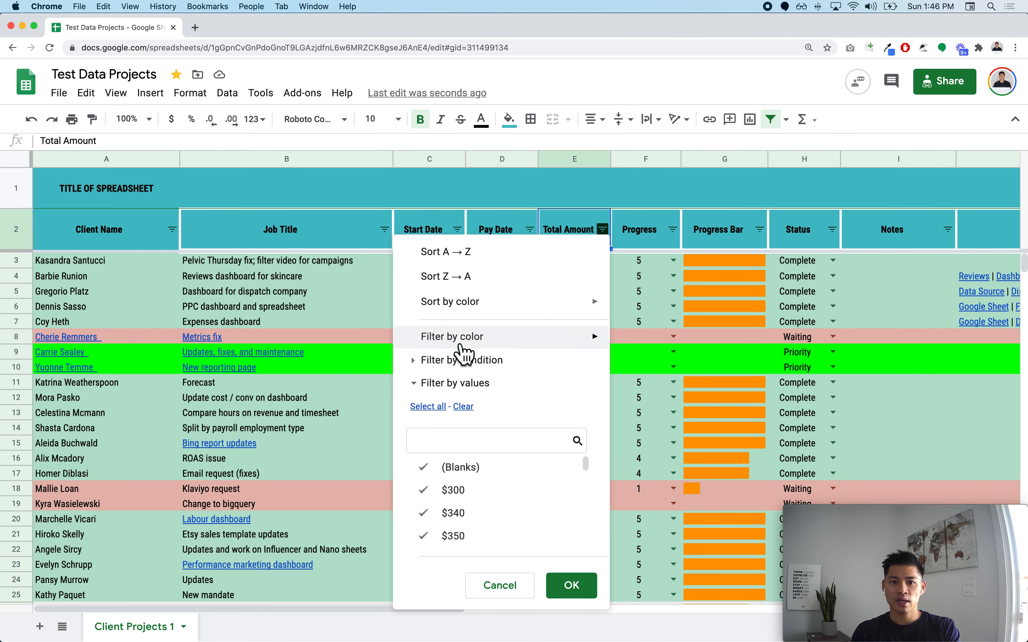
{"action": "left_click", "coordinate": [451, 386]}
{"action": "left_click", "coordinate": [423, 389]}
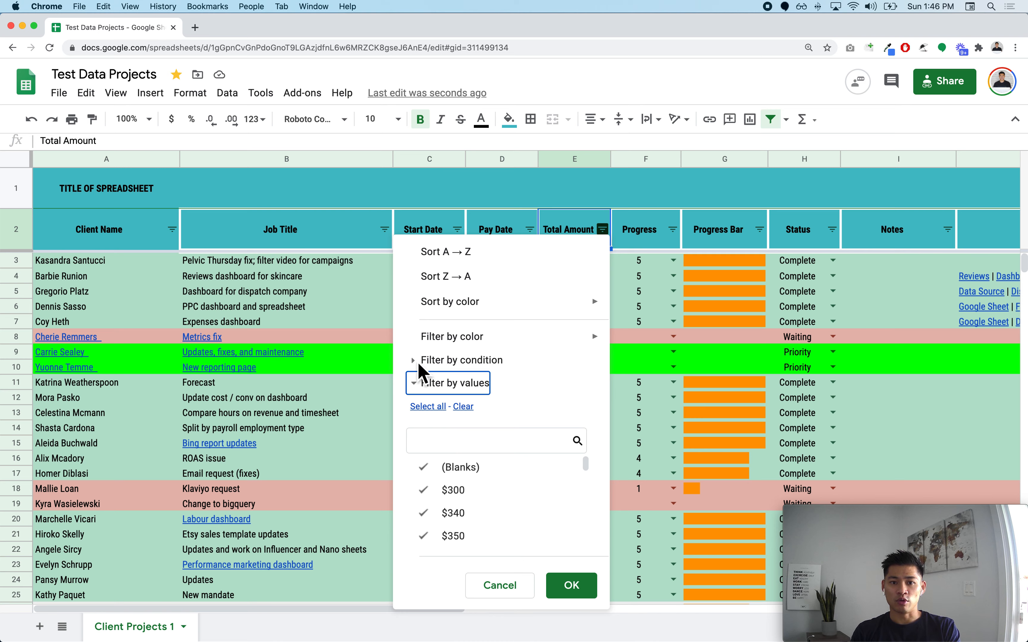
{"action": "left_click", "coordinate": [446, 361]}
{"action": "left_click", "coordinate": [455, 387]}
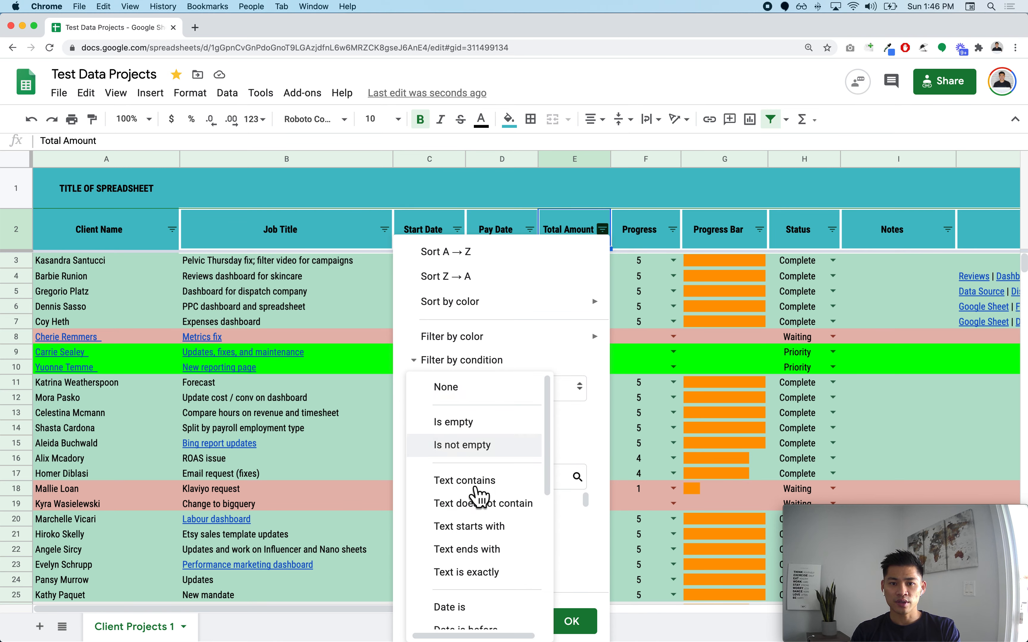
{"action": "scroll", "coordinate": [481, 523], "scroll_direction": "down", "scroll_amount": 5}
{"action": "scroll", "coordinate": [481, 523], "scroll_direction": "down", "scroll_amount": 2}
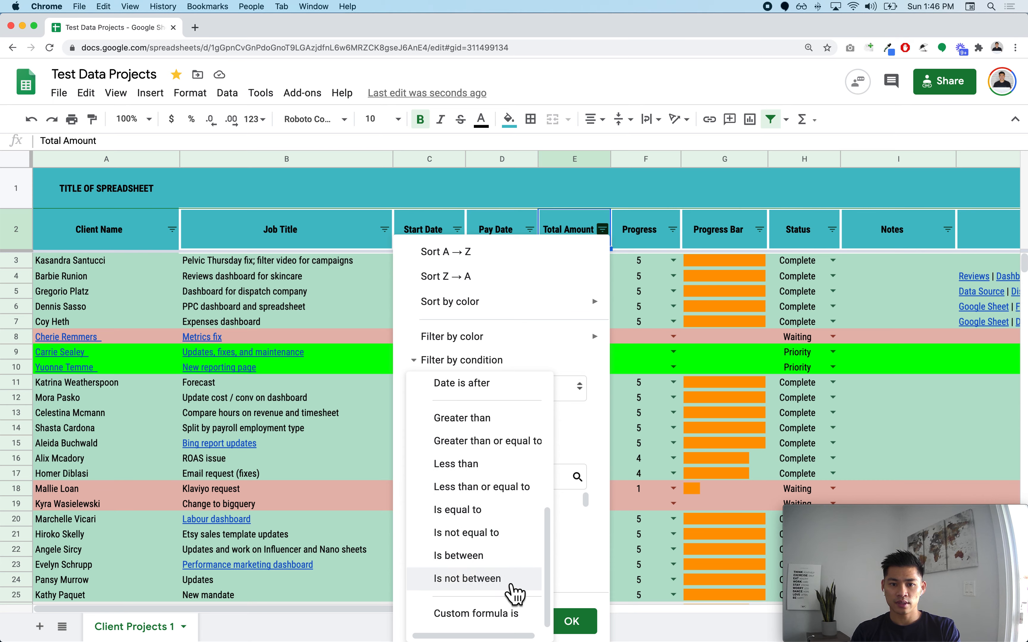
{"action": "scroll", "coordinate": [499, 486], "scroll_direction": "up", "scroll_amount": 1}
{"action": "left_click", "coordinate": [499, 471]}
{"action": "left_click", "coordinate": [510, 427]}
{"action": "type", "text": "500"}
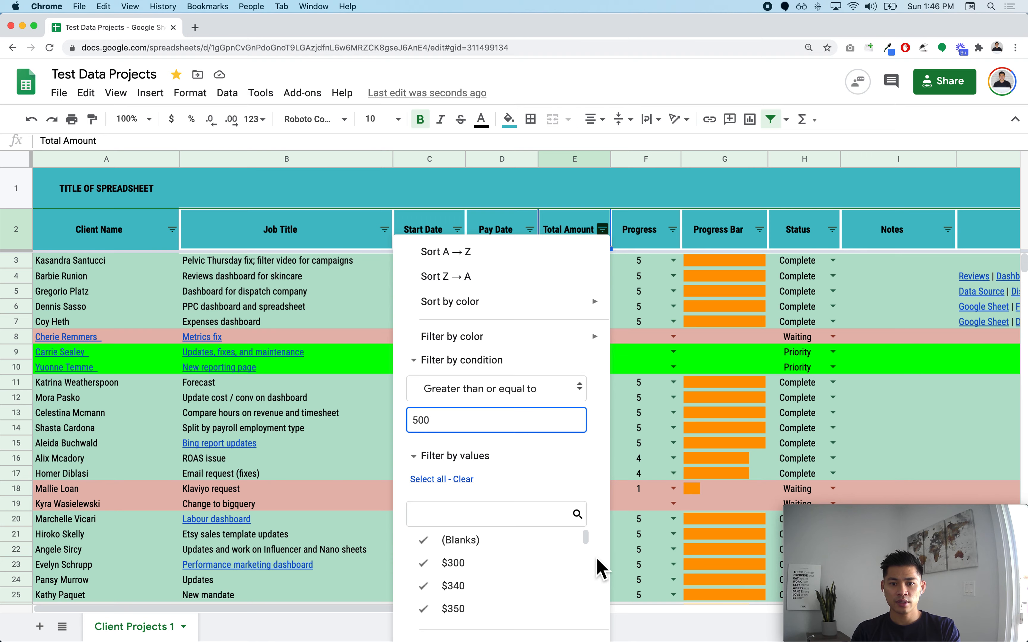
{"action": "key", "text": "super+equal"}
{"action": "key", "text": "super+minus"}
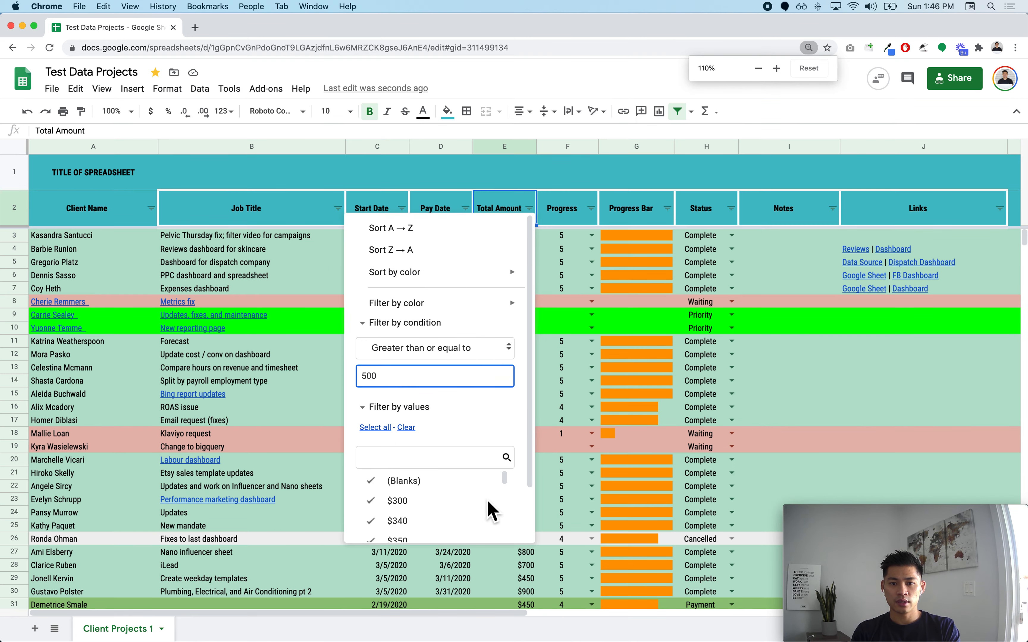
{"action": "scroll", "coordinate": [479, 459], "scroll_direction": "down", "scroll_amount": 3}
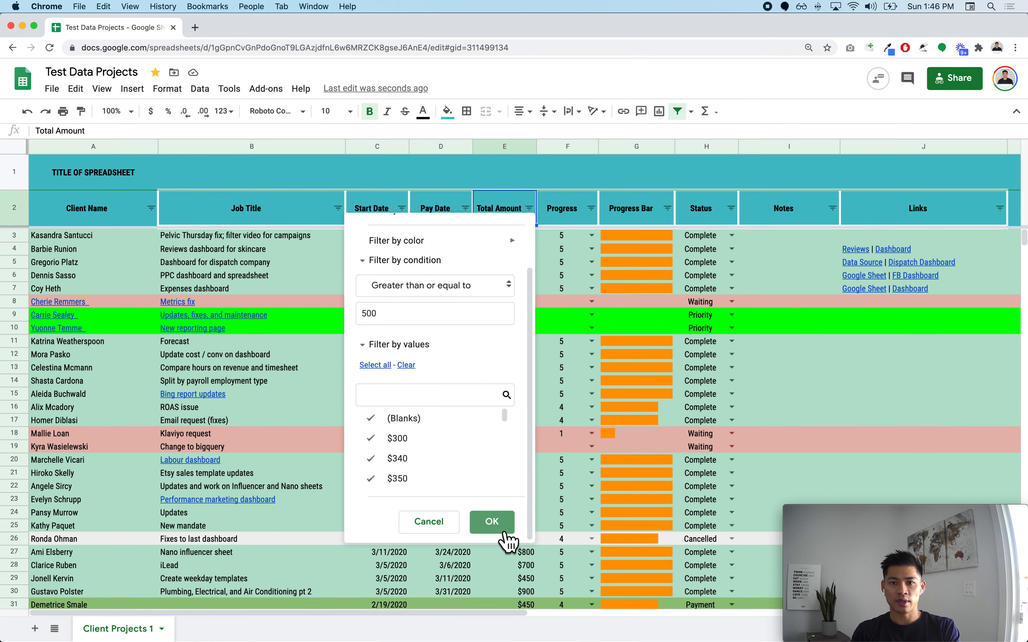
{"action": "left_click", "coordinate": [501, 531]}
{"action": "left_click", "coordinate": [513, 371]}
{"action": "key", "text": "super+equal"}
{"action": "key", "text": "super+equal"}
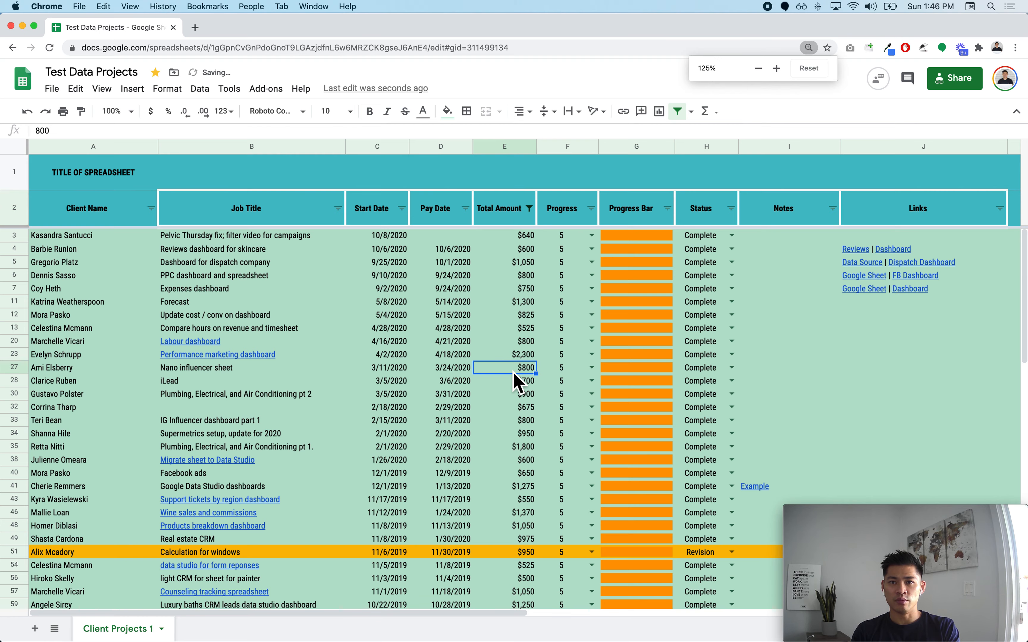
- Look through the projects that remain under the Total Amount filter
{"action": "scroll", "coordinate": [596, 378], "scroll_direction": "down", "scroll_amount": 6}
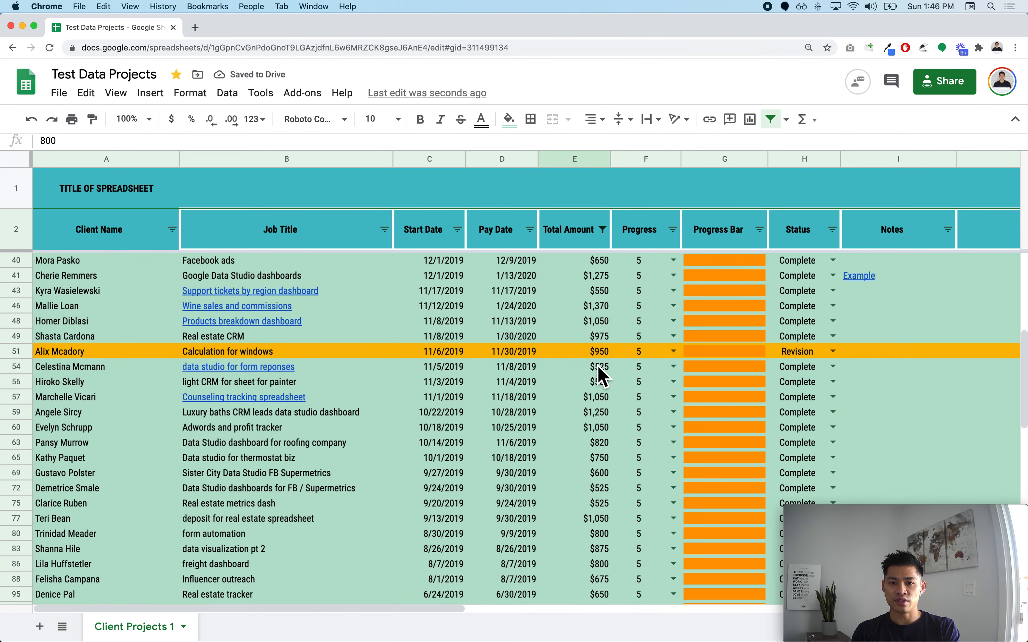
{"action": "scroll", "coordinate": [602, 377], "scroll_direction": "down", "scroll_amount": 1}
{"action": "scroll", "coordinate": [589, 373], "scroll_direction": "down", "scroll_amount": 4}
{"action": "scroll", "coordinate": [589, 374], "scroll_direction": "up", "scroll_amount": 5}
{"action": "scroll", "coordinate": [768, 274], "scroll_direction": "up", "scroll_amount": 3}
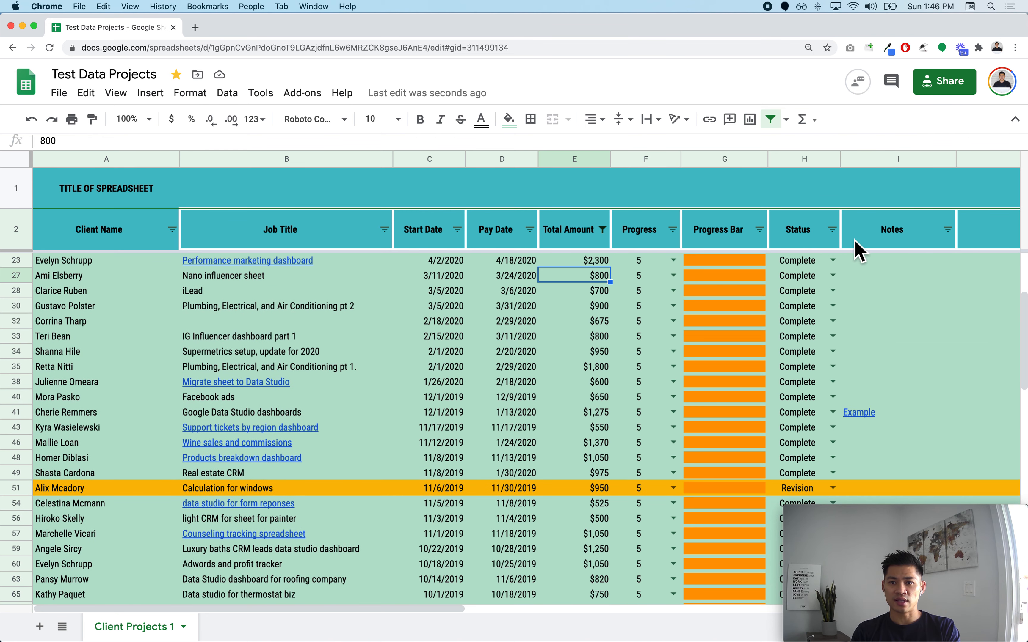
- View the filter options of the Status and Pay Date columns, and go to the last project in the Client Name column
{"action": "left_click", "coordinate": [818, 237]}
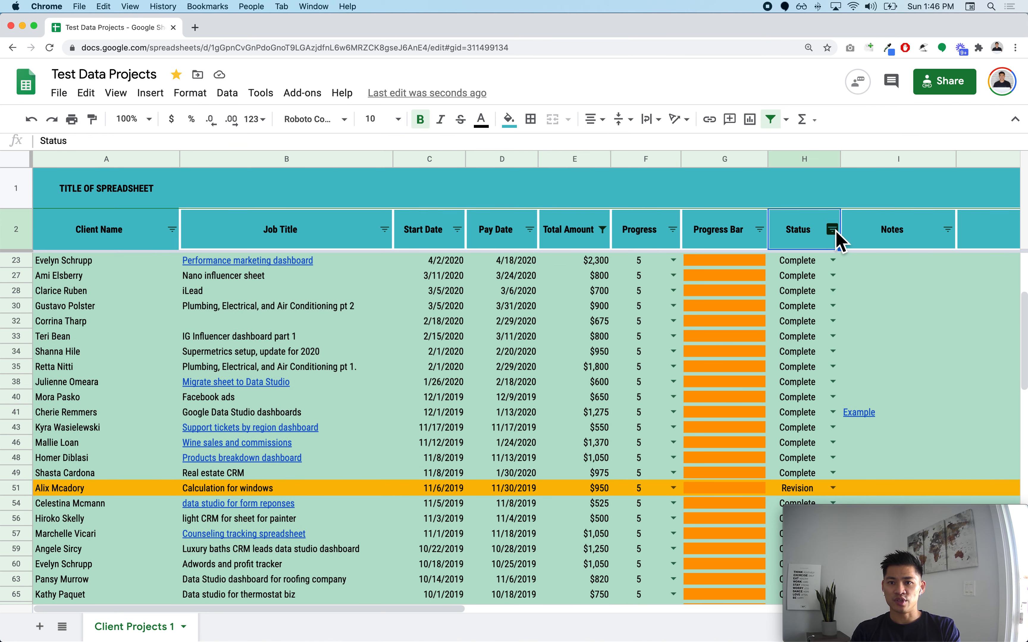
{"action": "left_click", "coordinate": [832, 230]}
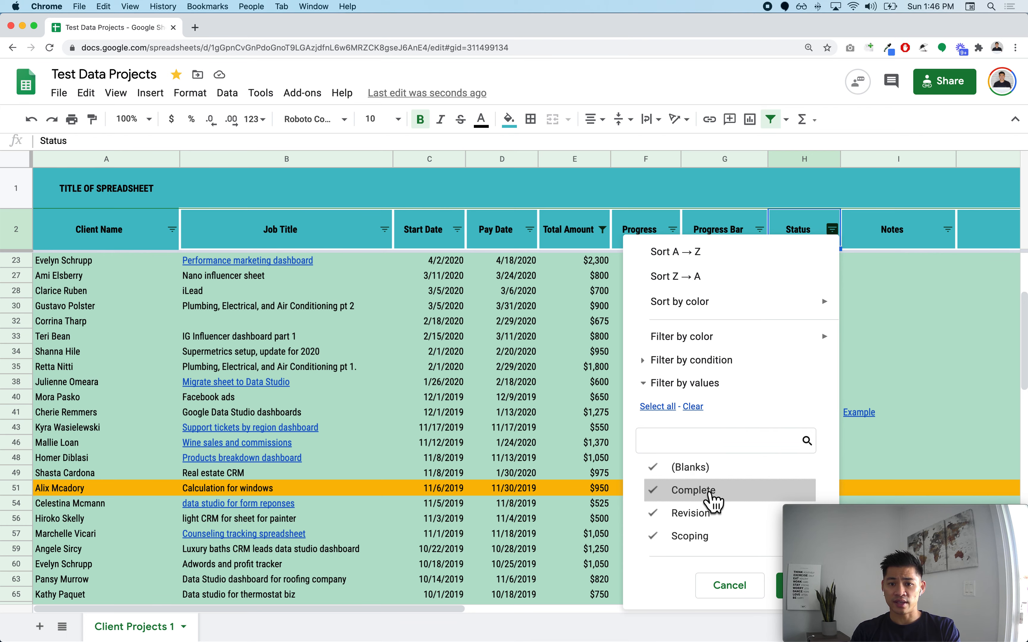
{"action": "left_click", "coordinate": [488, 433]}
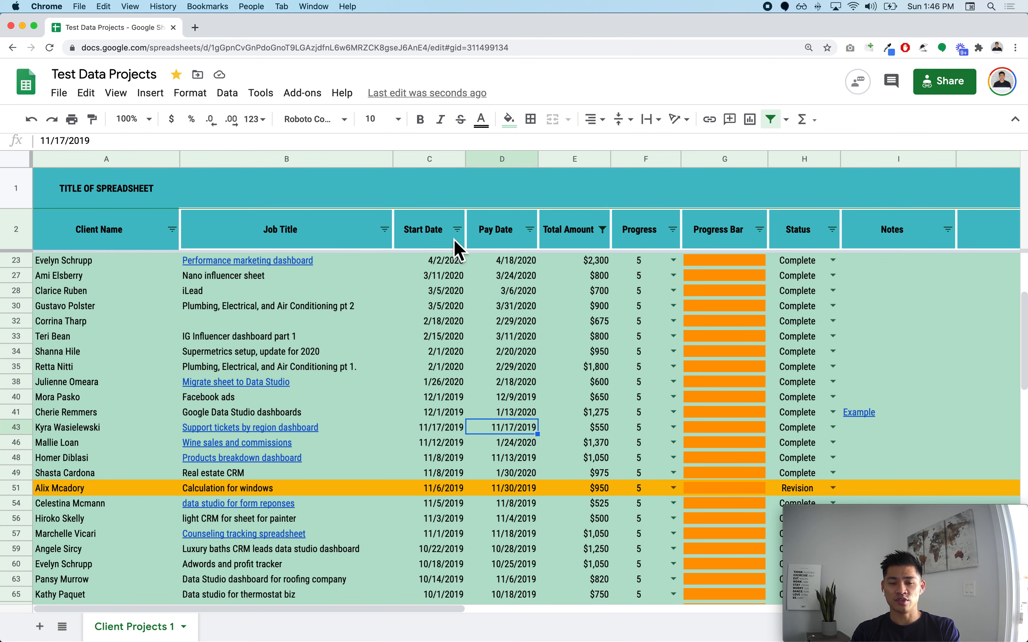
{"action": "left_click", "coordinate": [529, 230]}
{"action": "left_click", "coordinate": [605, 428]}
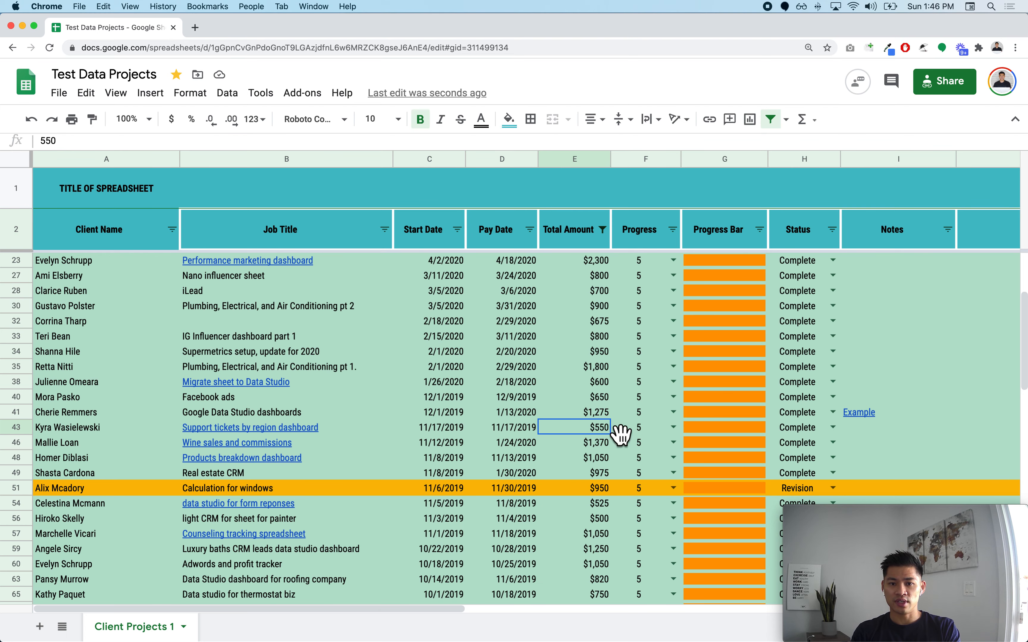
{"action": "left_click", "coordinate": [185, 432]}
{"action": "key", "text": "Left"}
{"action": "key", "text": "super+Down"}
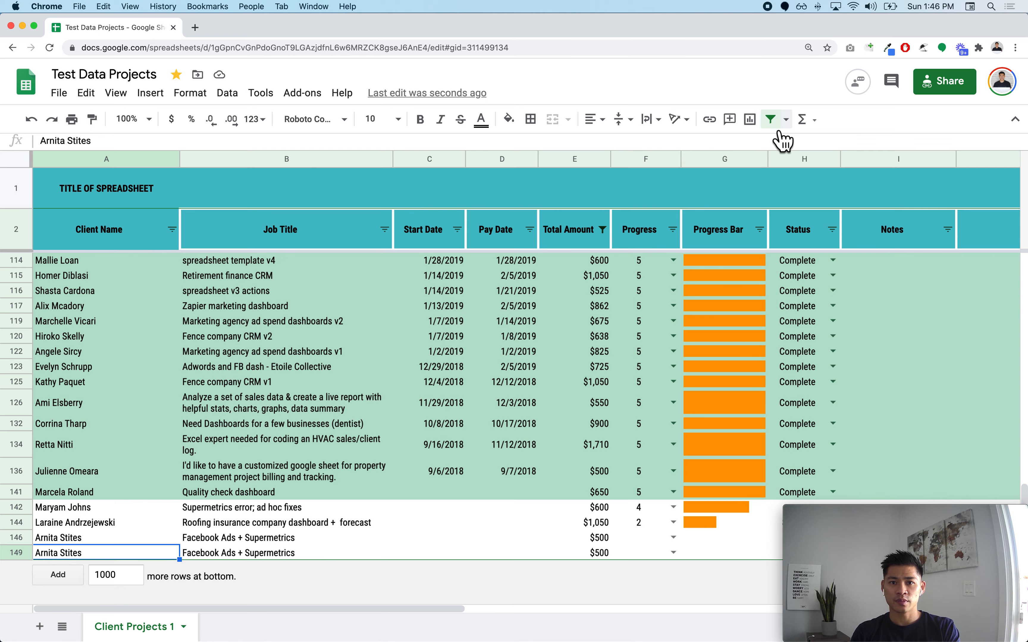
- Turn the filter off and delete the title row above the column headers
{"action": "left_click", "coordinate": [770, 120]}
{"action": "left_click", "coordinate": [26, 191]}
{"action": "right_click", "coordinate": [20, 187]}
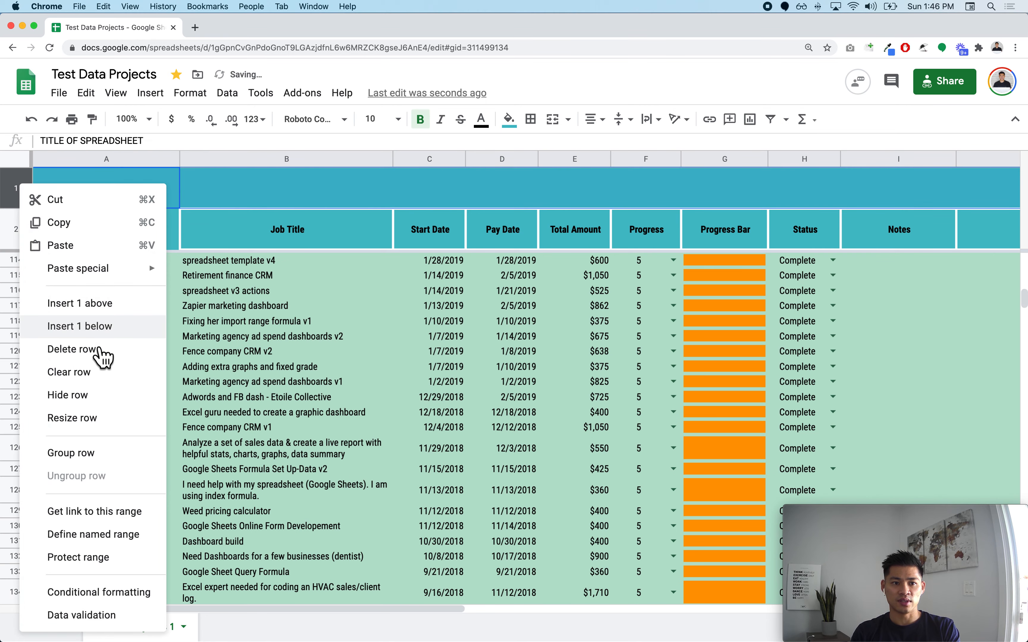
{"action": "left_click", "coordinate": [97, 350]}
{"action": "left_click", "coordinate": [109, 283]}
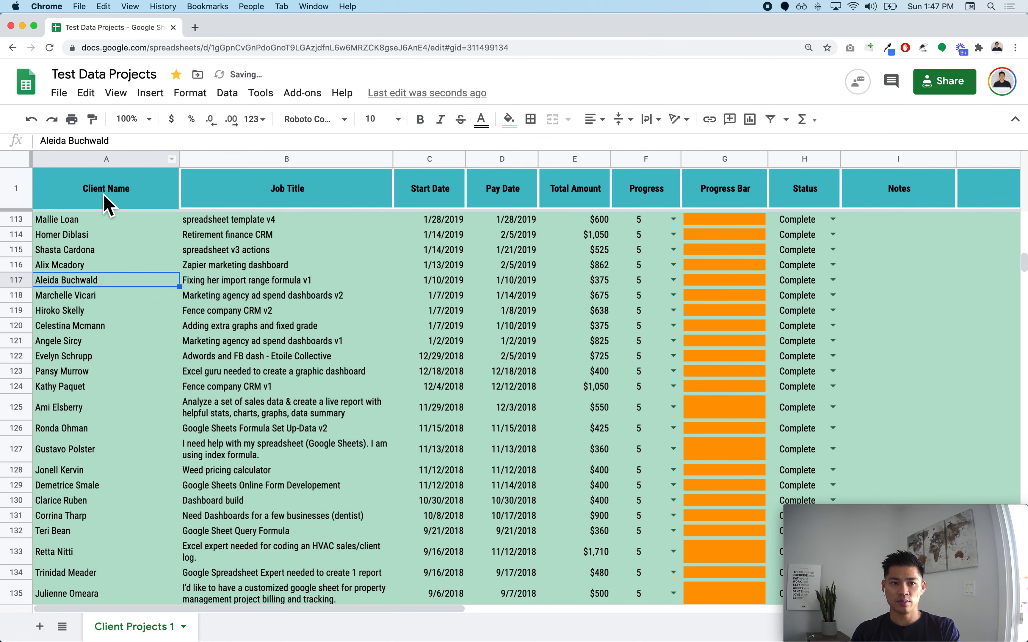
- Turn the filter on from header row 1 and check where the filtered range ends below the last project
{"action": "key", "text": "super+Up"}
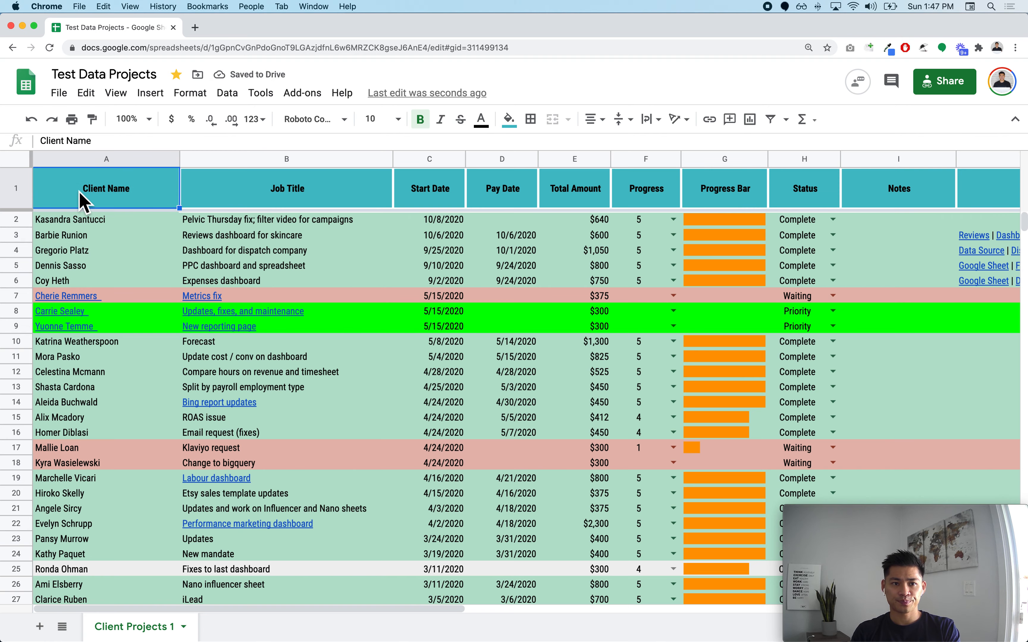
{"action": "left_click", "coordinate": [770, 119]}
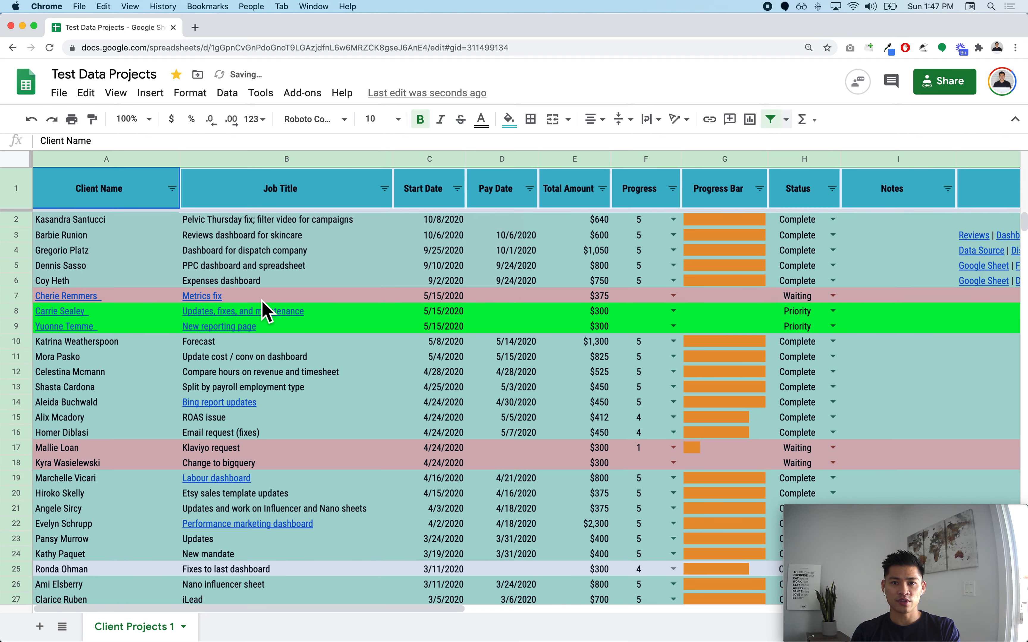
{"action": "left_click", "coordinate": [82, 403]}
{"action": "key", "text": "super+Down"}
{"action": "scroll", "coordinate": [80, 437], "scroll_direction": "down", "scroll_amount": 1}
- Enter "New Name" in the Client Name cell of row 150, just below the filter range, and clear it again
{"action": "left_click", "coordinate": [60, 434]}
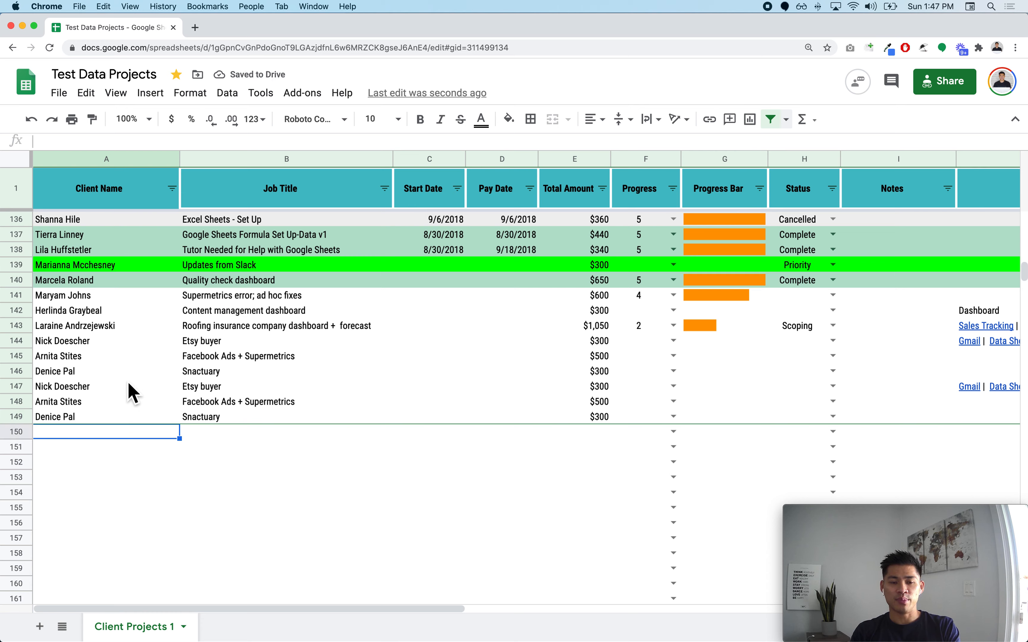
{"action": "type", "text": "New "}
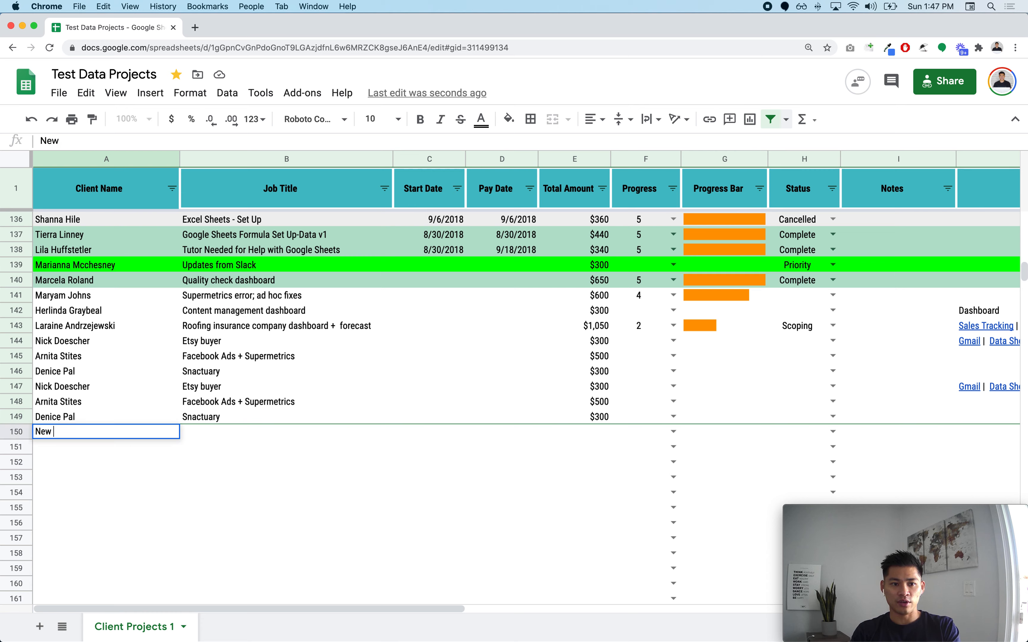
{"action": "type", "text": "Name"}
{"action": "key", "text": "Return"}
{"action": "key", "text": "Up"}
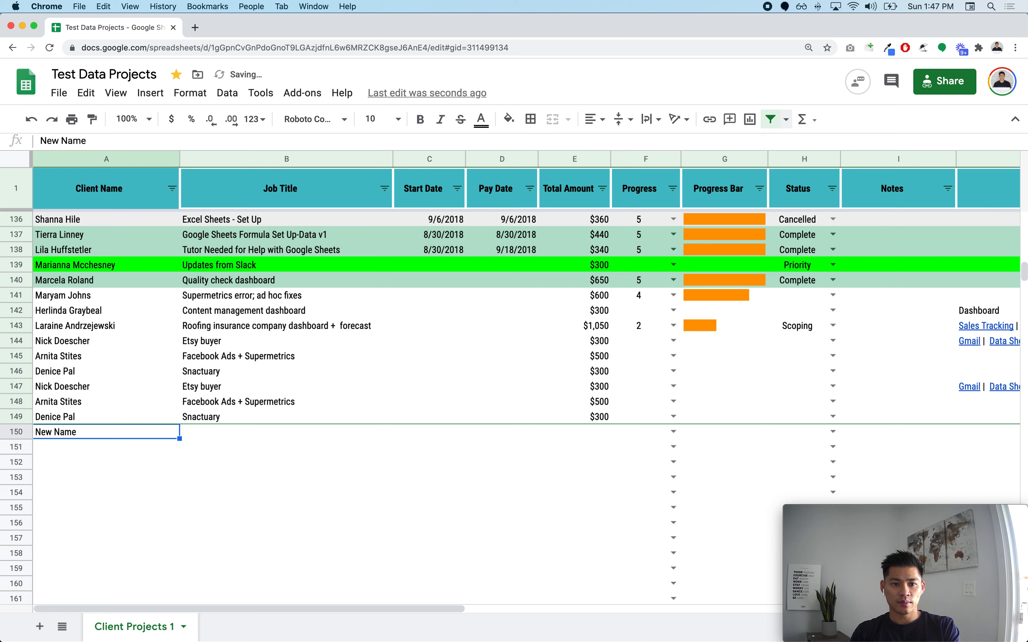
{"action": "key", "text": "Right"}
{"action": "key", "text": "Left"}
{"action": "key", "text": "Up"}
{"action": "key", "text": "Down"}
{"action": "key", "text": "Delete"}
- Fill project row 149 down into row 150 and clear the copied client name, job title and total amount
{"action": "key", "text": "Up"}
{"action": "key", "text": "shift+space"}
{"action": "key", "text": "shift+Down"}
{"action": "key", "text": "super+d"}
{"action": "key", "text": "Down"}
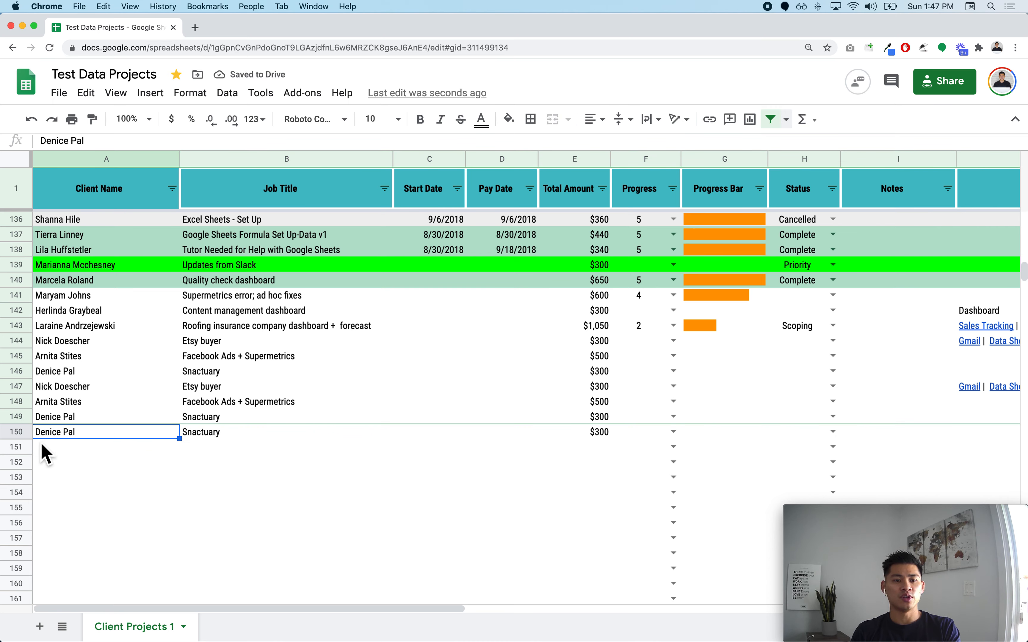
{"action": "left_click_drag", "start_coordinate": [138, 436], "coordinate": [259, 436]}
{"action": "key", "text": "Delete"}
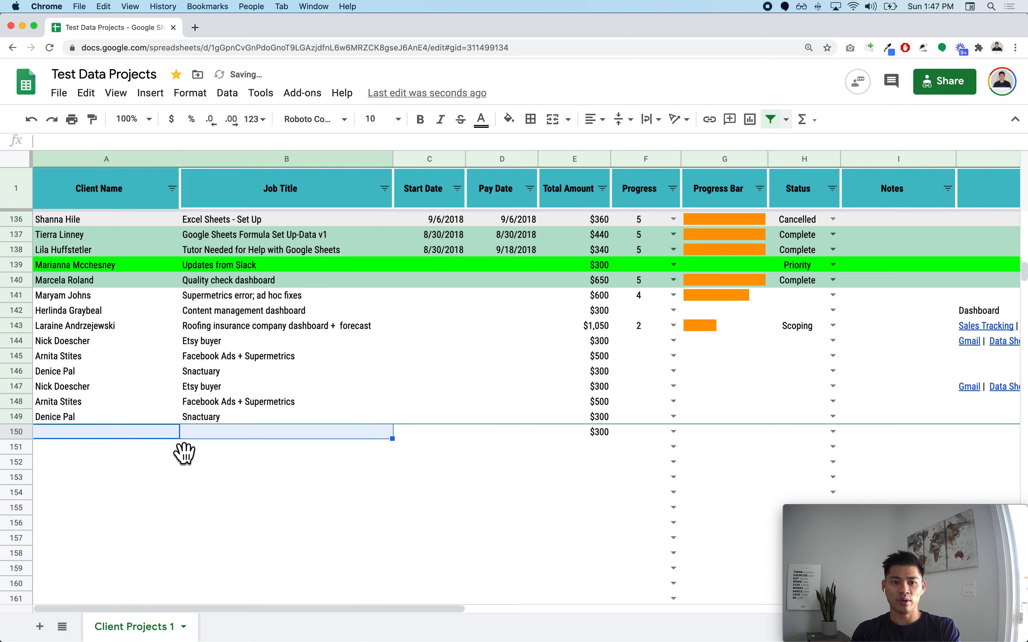
{"action": "left_click", "coordinate": [609, 437]}
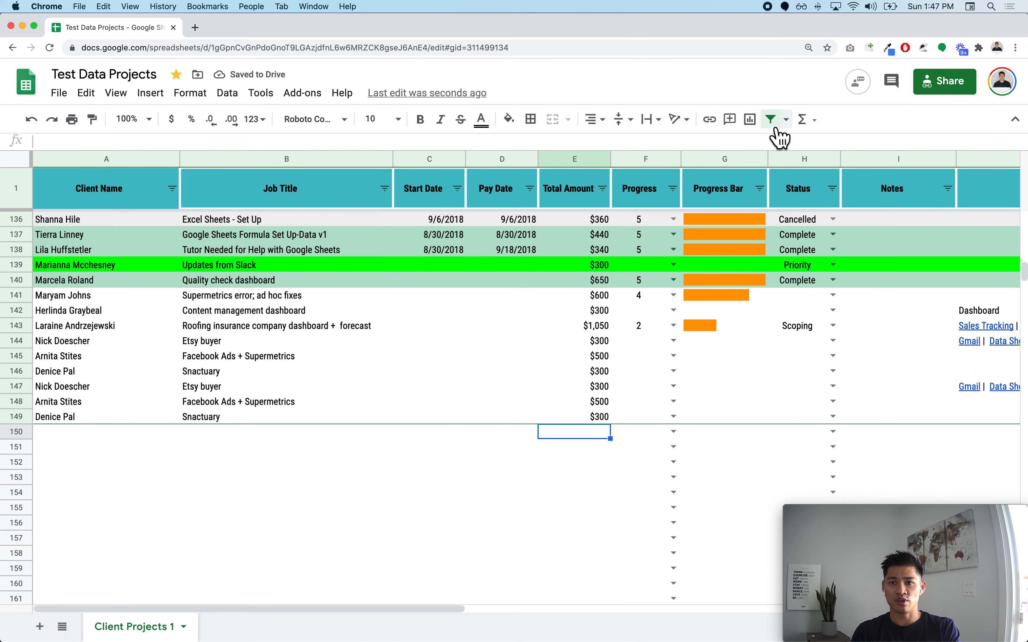
- Turn the filter off and review the project rows from the header down to the last entry
{"action": "left_click", "coordinate": [771, 119]}
{"action": "left_click", "coordinate": [388, 199]}
{"action": "key", "text": "Down"}
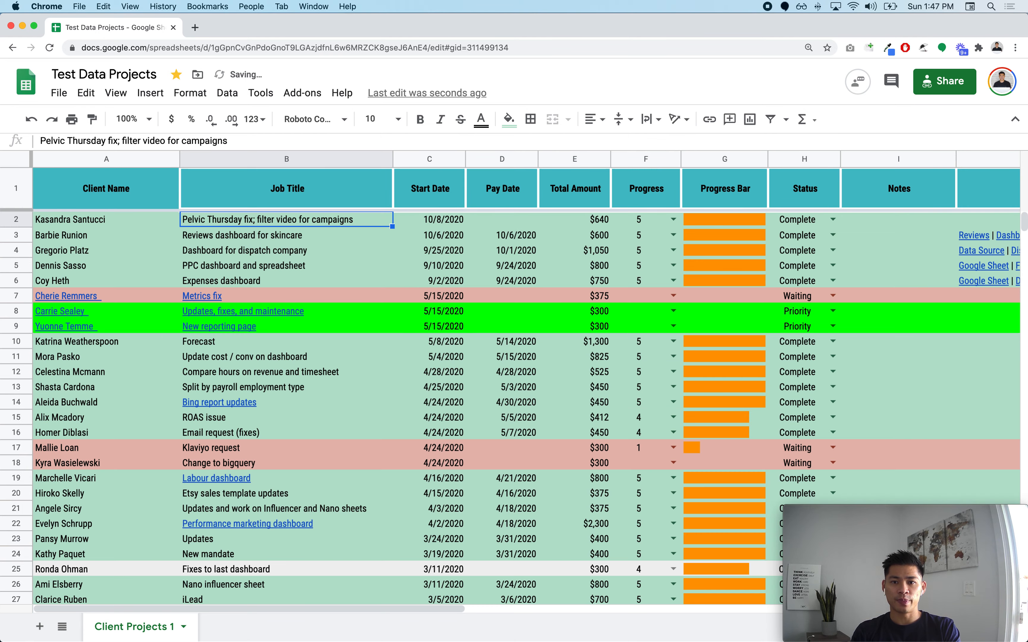
{"action": "key", "text": "Up"}
{"action": "key", "text": "Down"}
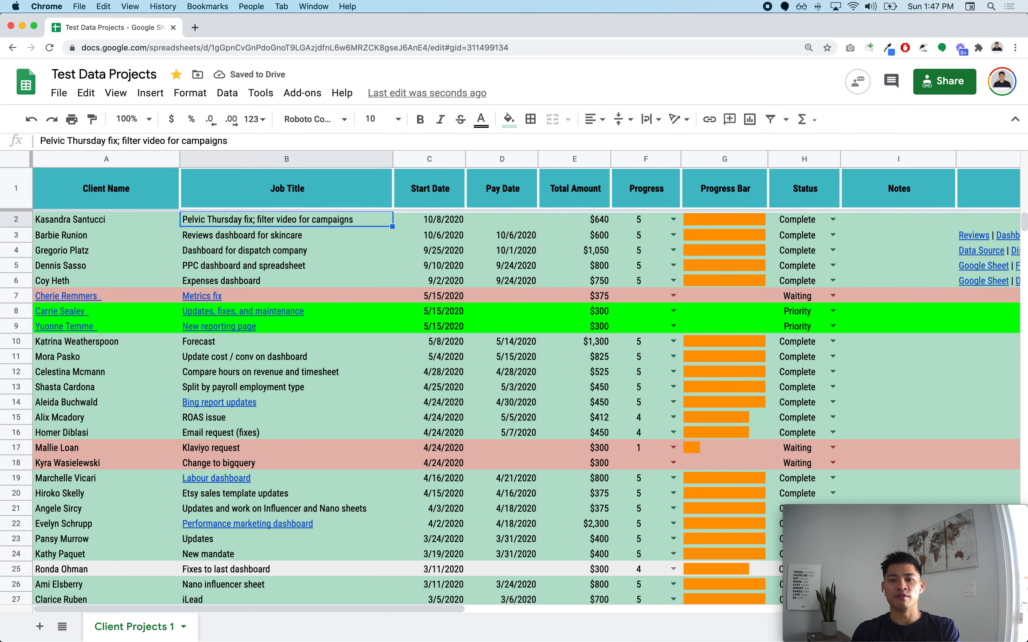
{"action": "scroll", "coordinate": [379, 246], "scroll_direction": "down", "scroll_amount": 20}
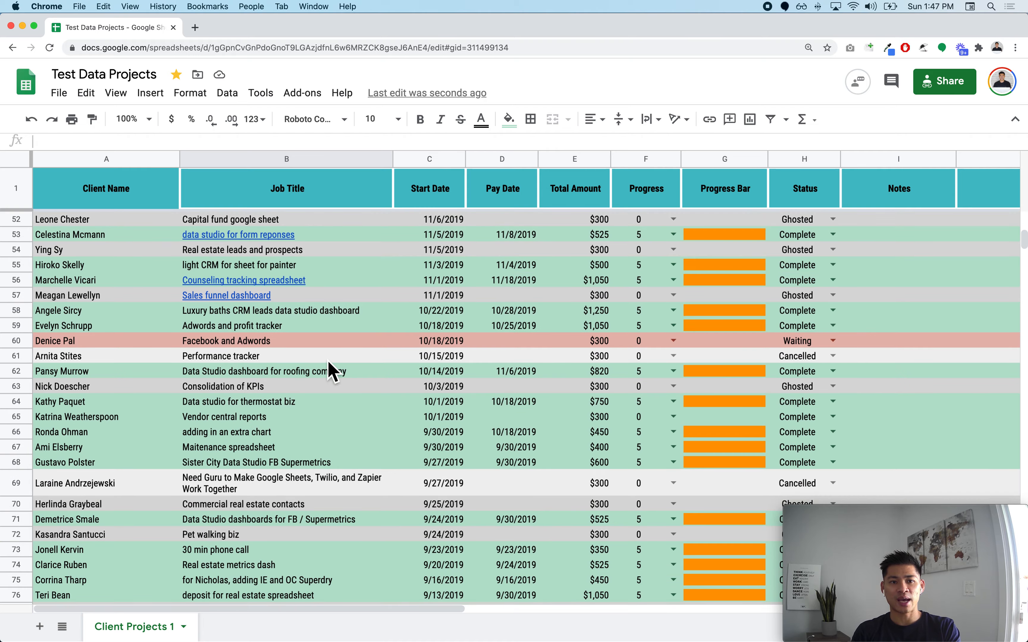
{"action": "scroll", "coordinate": [333, 372], "scroll_direction": "down", "scroll_amount": 20}
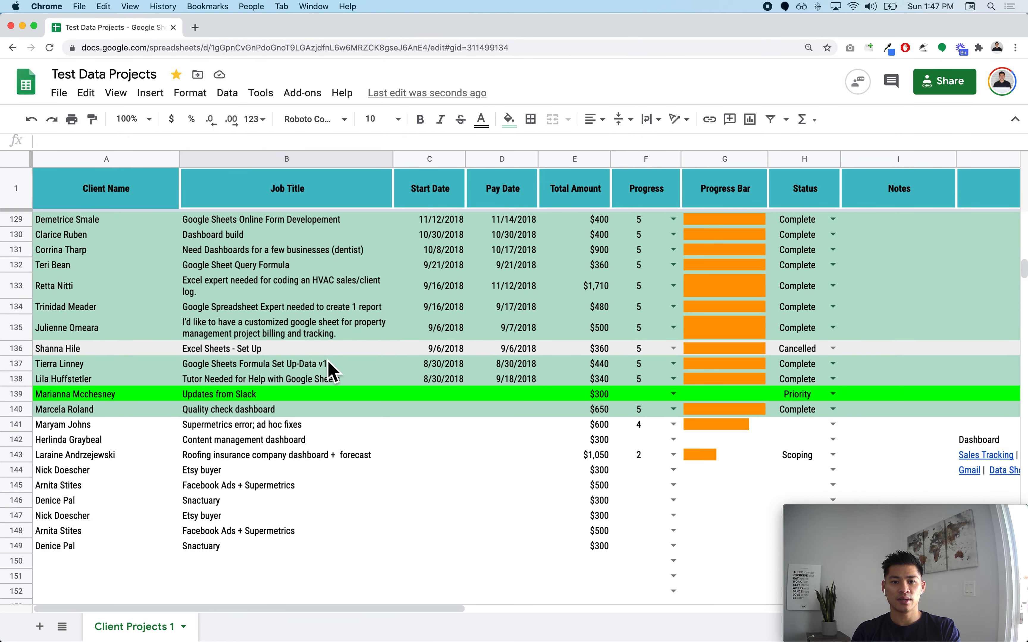